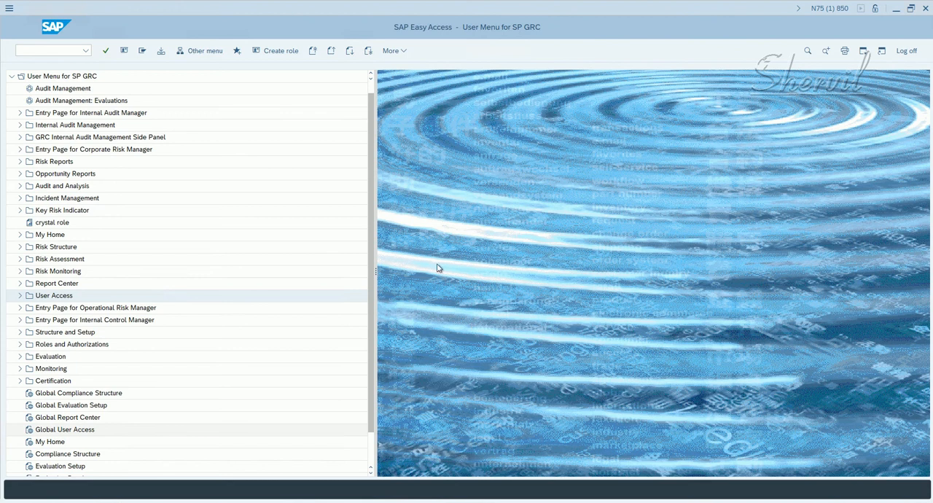
# - Run transaction SPRO and display the SAP Reference IMG
pyautogui.click(34, 51)
pyautogui.write('spro')
pyautogui.press('Return')
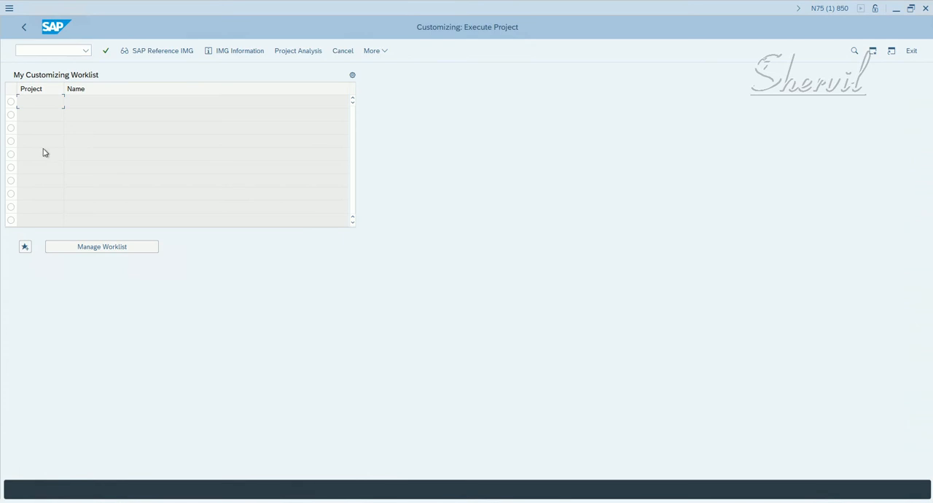
pyautogui.click(130, 51)
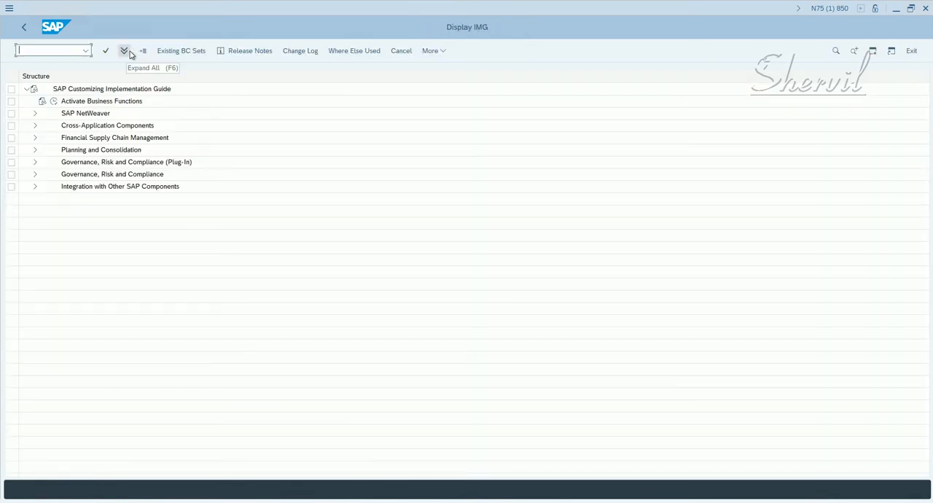
# - Expand the Synchronization Jobs node under Governance, Risk and Compliance > Access Control in the IMG structure
pyautogui.click(35, 176)
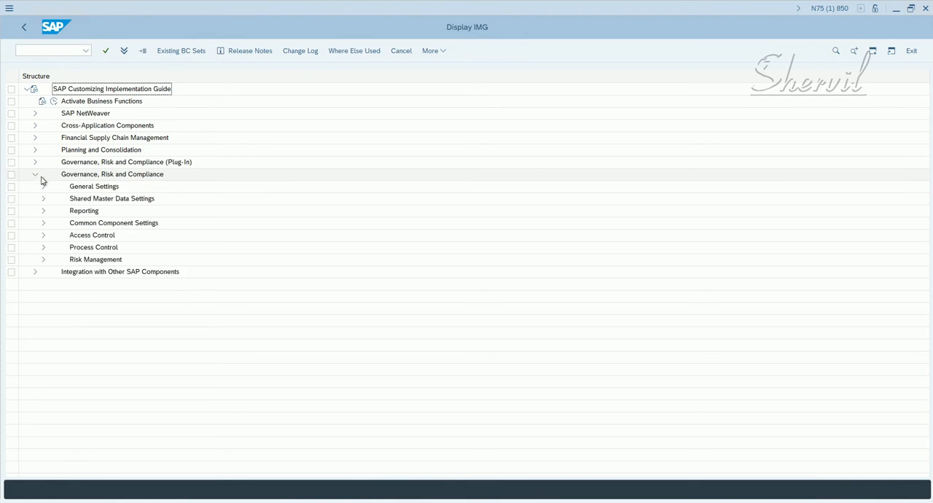
pyautogui.click(43, 235)
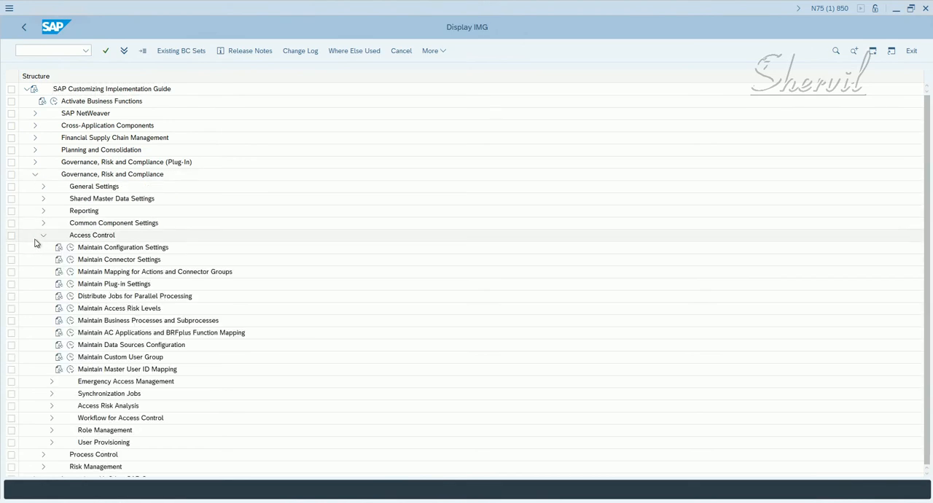
pyautogui.click(99, 382)
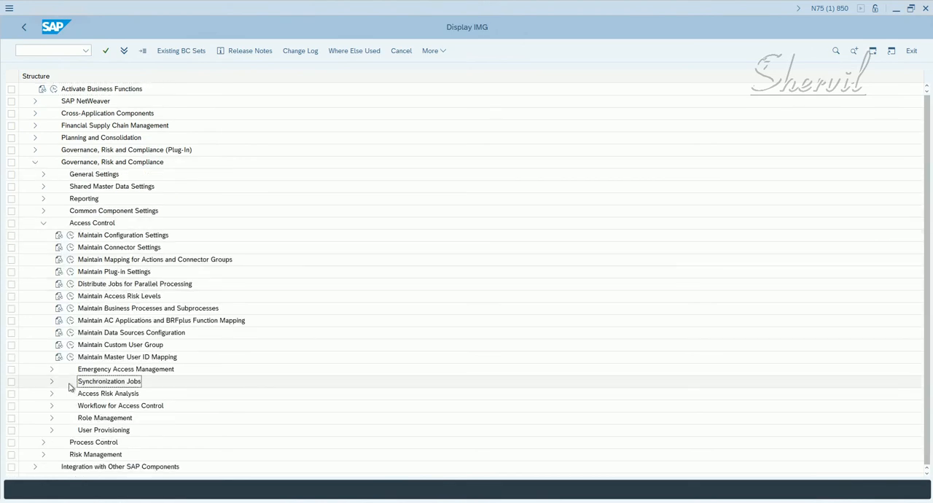
pyautogui.click(52, 381)
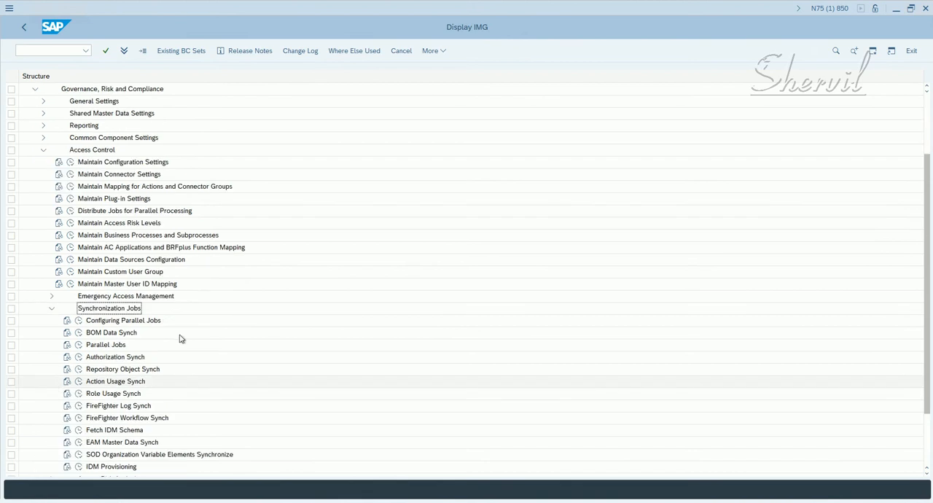
pyautogui.scroll(-2, 175, 333)
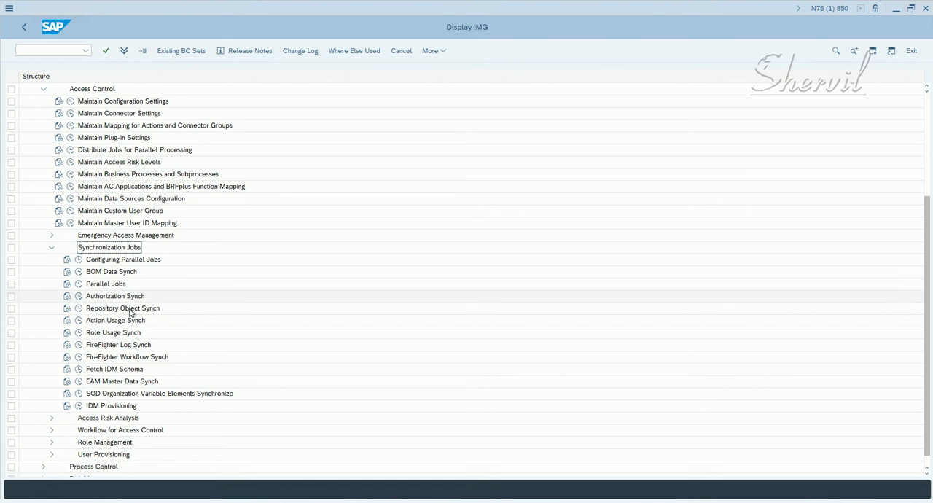
# - Open the IMG activity documentation for Repository Object Synch and examine its profile, role and user synchronization options
pyautogui.click(117, 347)
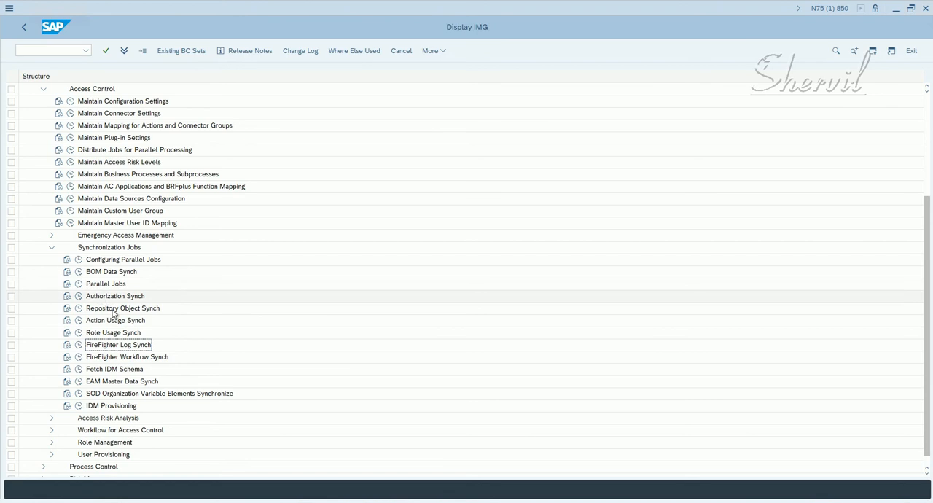
pyautogui.click(104, 324)
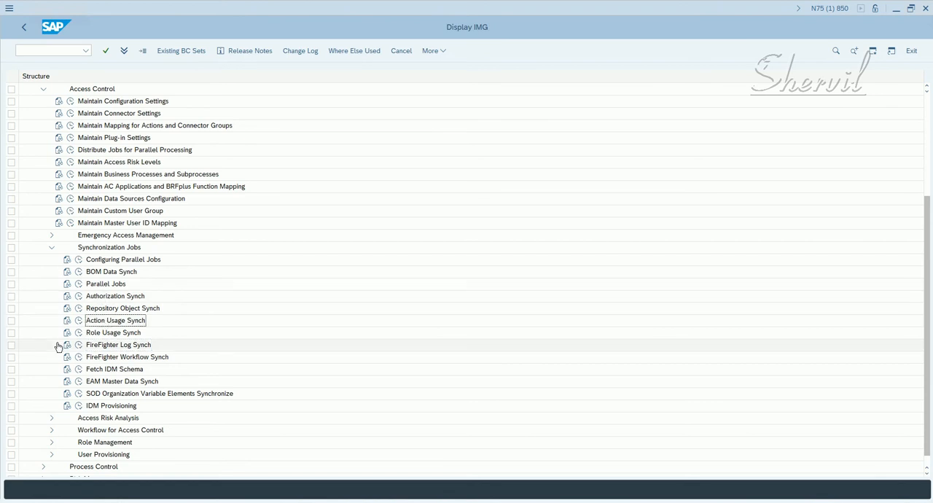
pyautogui.click(102, 310)
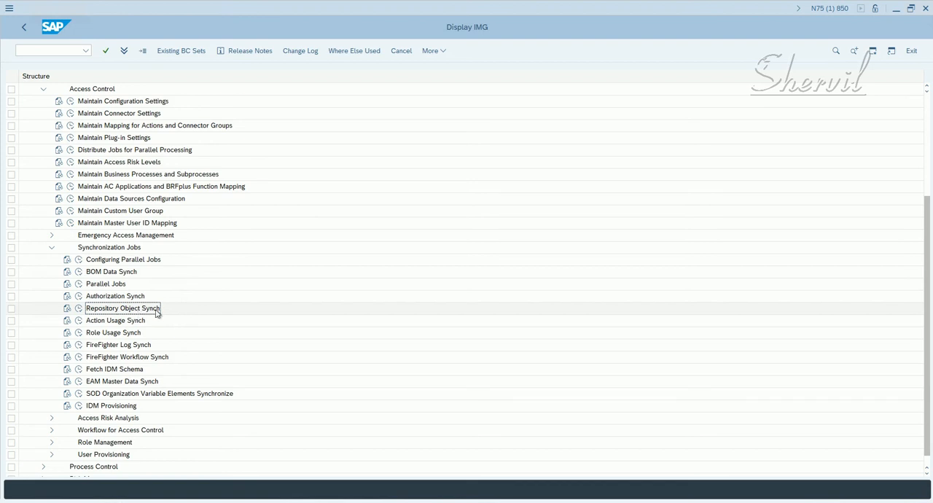
pyautogui.click(67, 310)
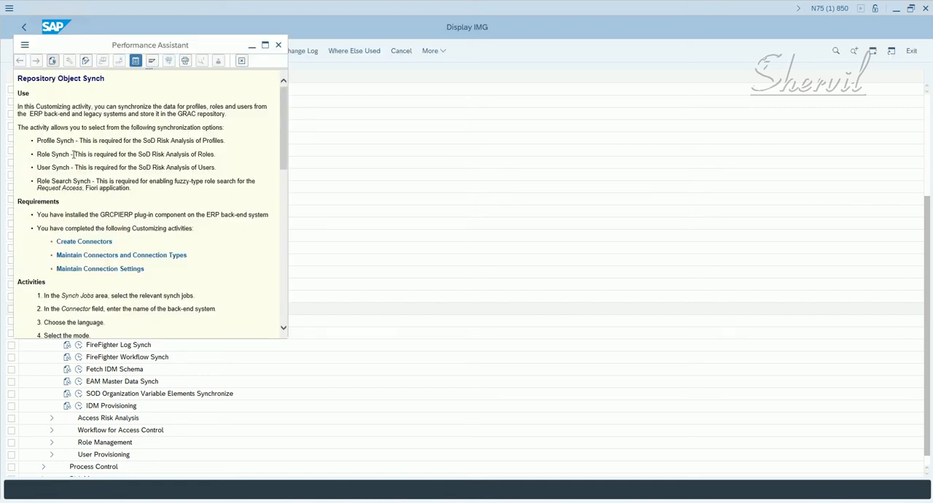
pyautogui.click(37, 140)
pyautogui.moveTo(38, 140); pyautogui.dragTo(64, 167)
pyautogui.moveTo(133, 140); pyautogui.dragTo(227, 138)
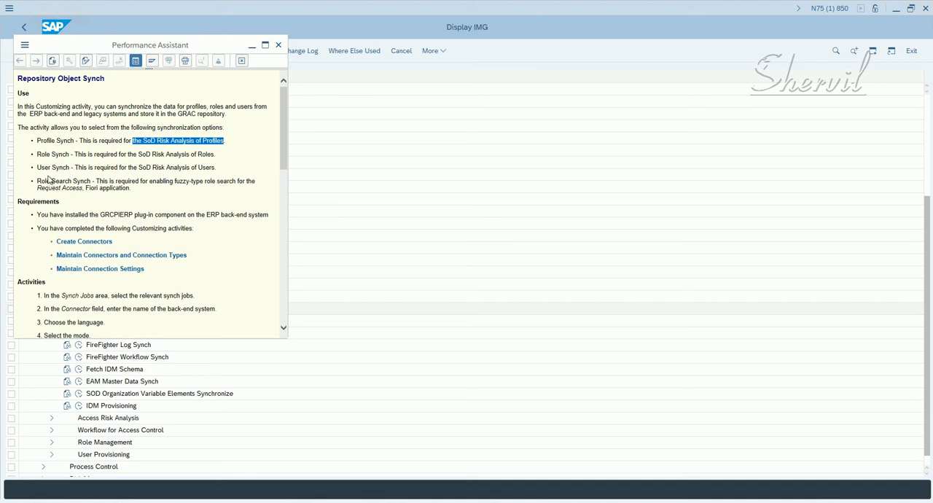
pyautogui.moveTo(38, 141); pyautogui.dragTo(51, 167)
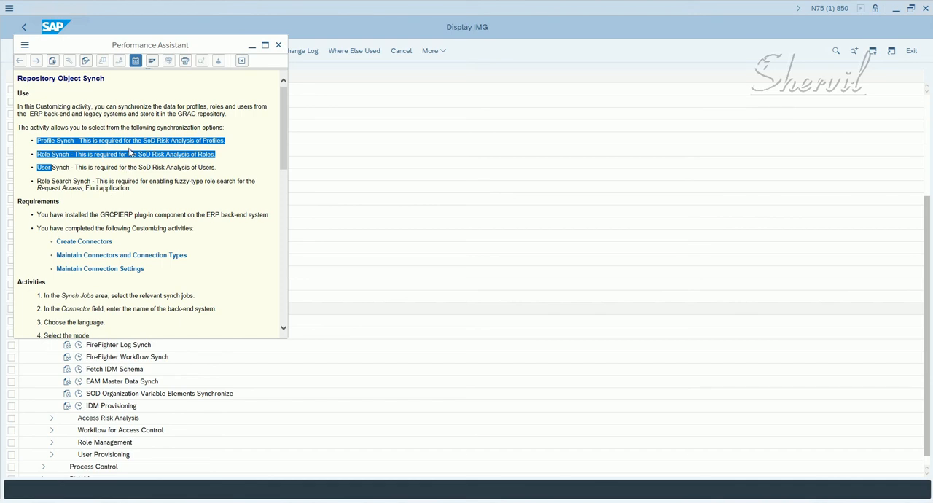
# - Read the activities and results sections of the documentation, examining which data Profile, Role and User Synch update
pyautogui.scroll(-5, 130, 148)
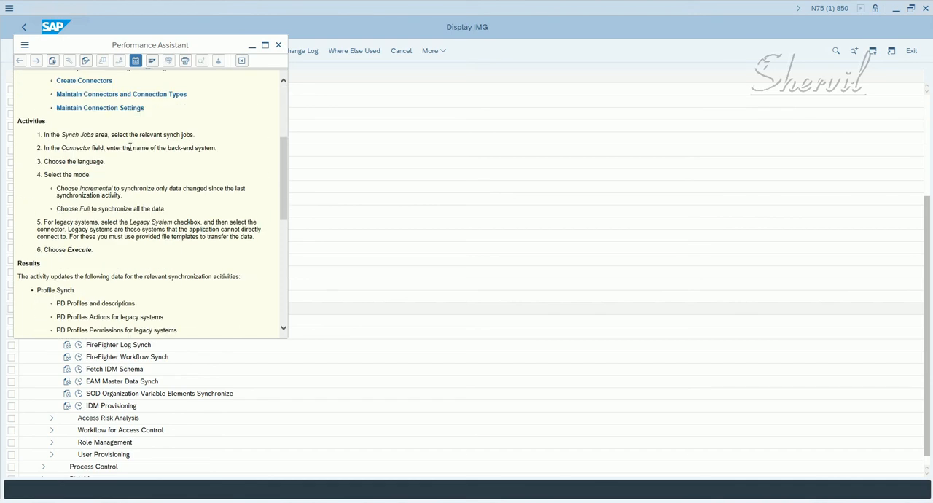
pyautogui.scroll(-6, 159, 210)
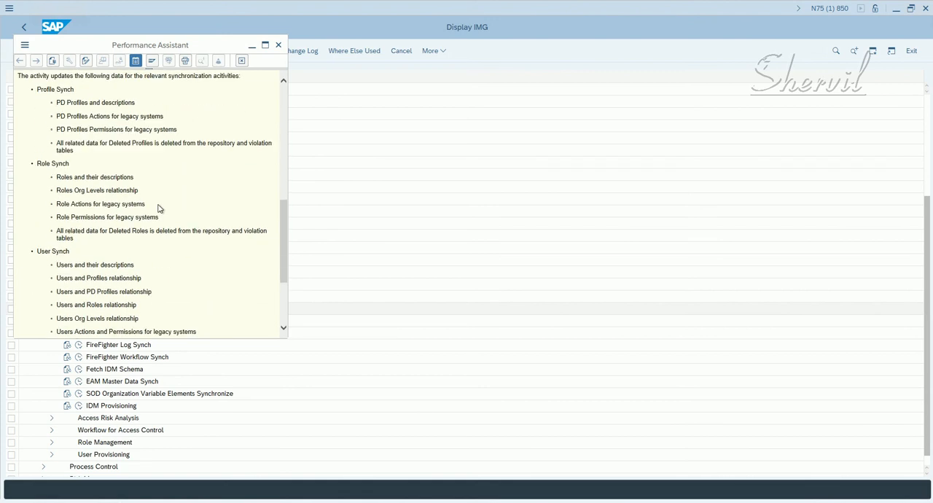
pyautogui.scroll(-2, 139, 191)
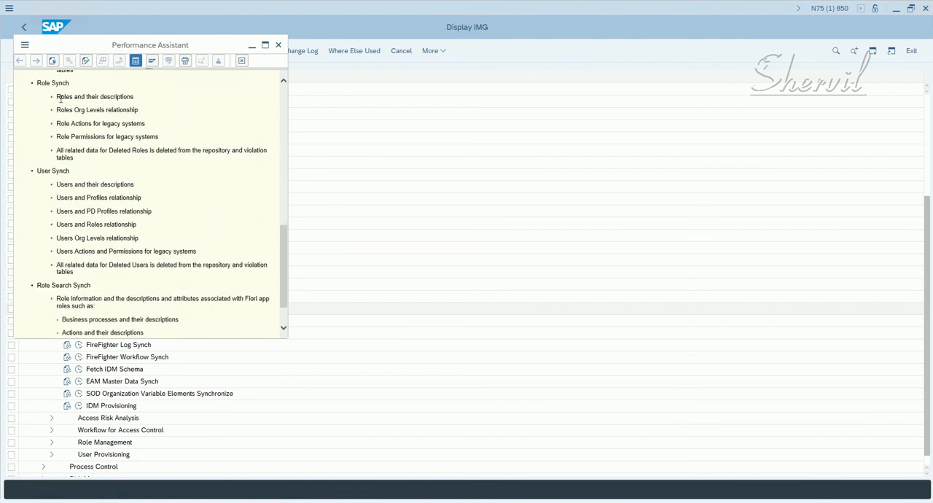
pyautogui.moveTo(57, 97); pyautogui.dragTo(134, 99)
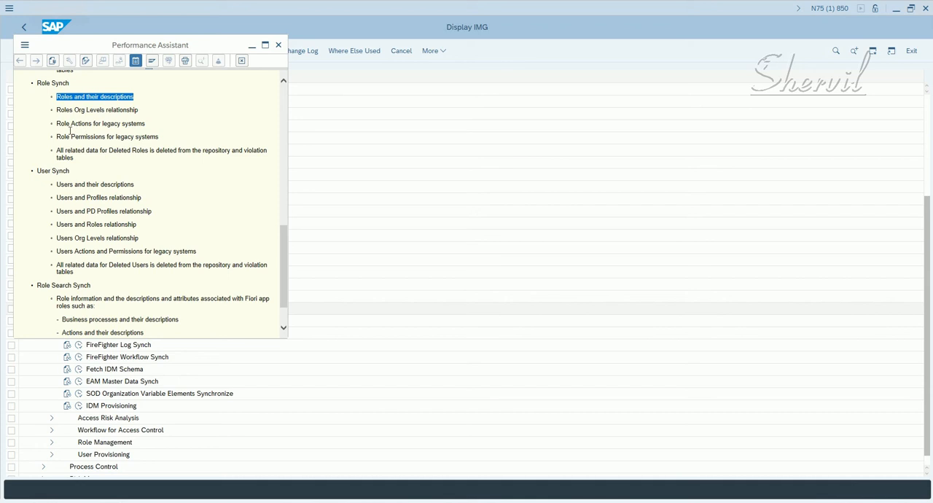
pyautogui.moveTo(57, 137); pyautogui.dragTo(106, 139)
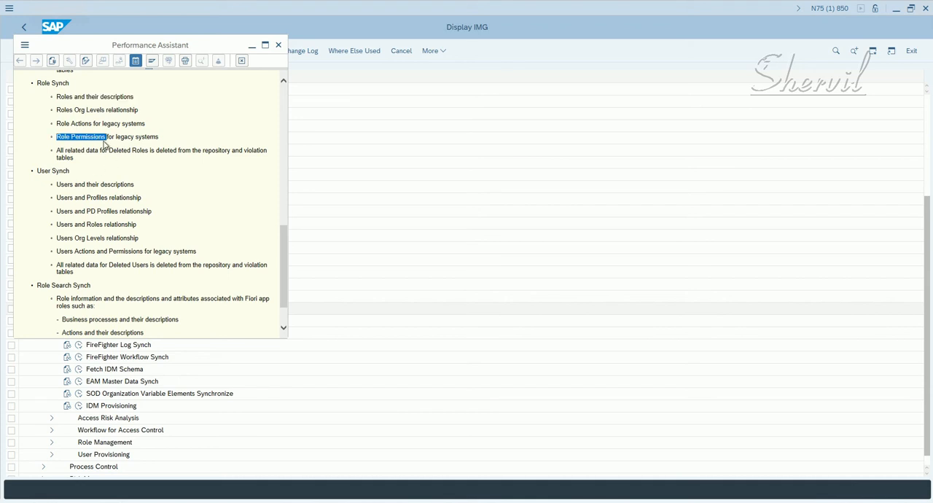
pyautogui.scroll(-1, 104, 144)
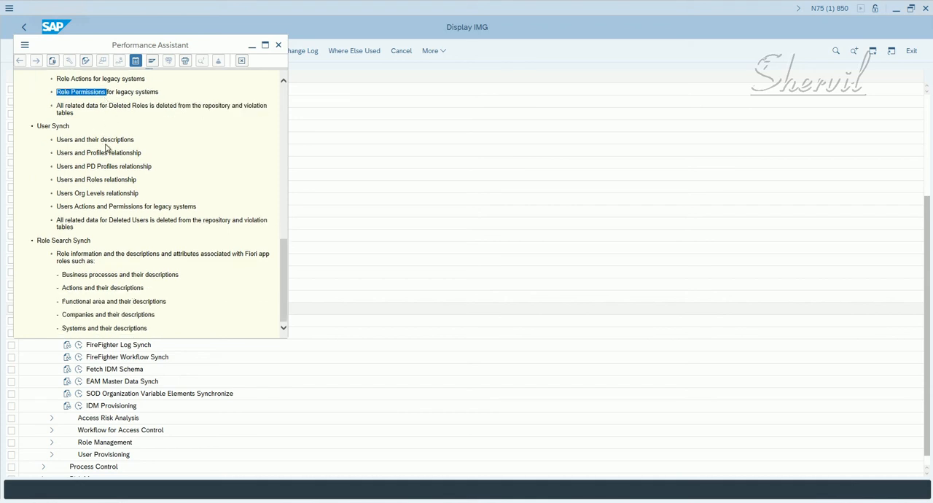
pyautogui.scroll(3, 106, 148)
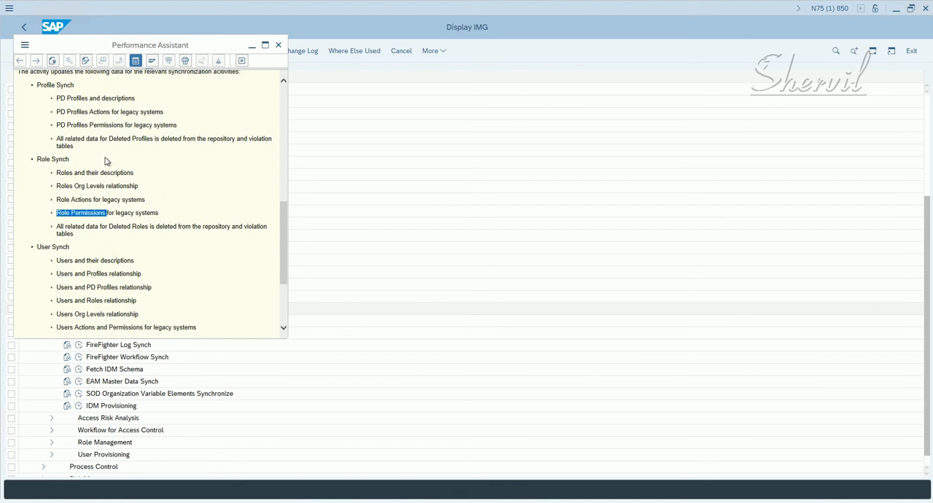
pyautogui.scroll(2, 106, 161)
pyautogui.scroll(4, 107, 161)
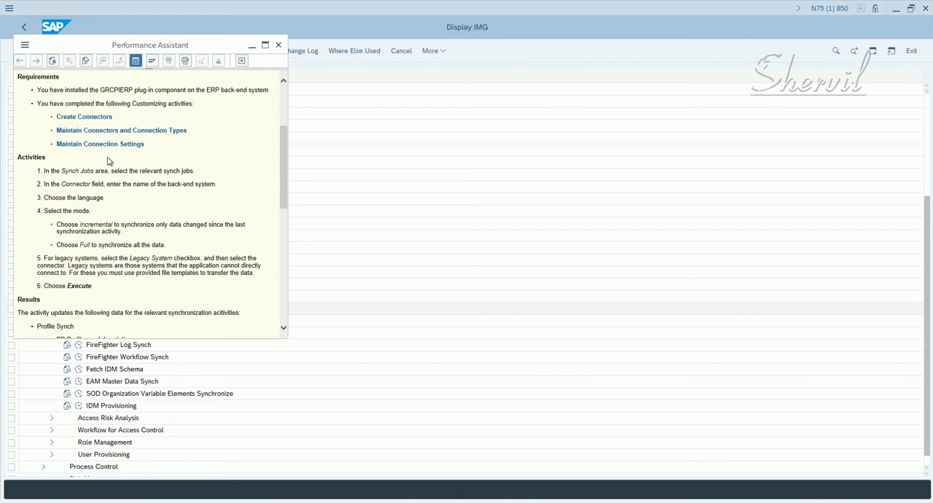
pyautogui.scroll(3, 108, 161)
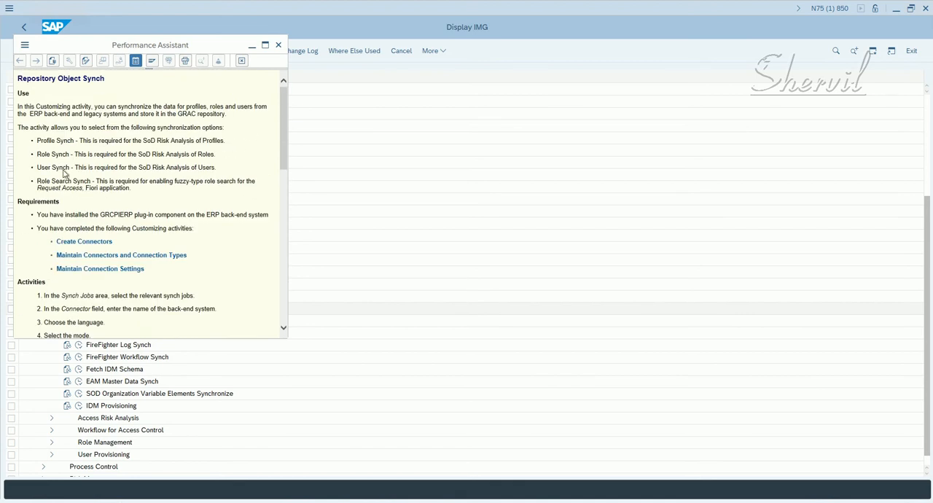
# - Review the Profile Synch and Role Synch entries in the documentation's options list and close the documentation
pyautogui.doubleClick(46, 141)
pyautogui.click(37, 141)
pyautogui.moveTo(38, 141); pyautogui.dragTo(70, 167)
pyautogui.click(40, 140)
pyautogui.moveTo(38, 140); pyautogui.dragTo(68, 158)
pyautogui.click(38, 158)
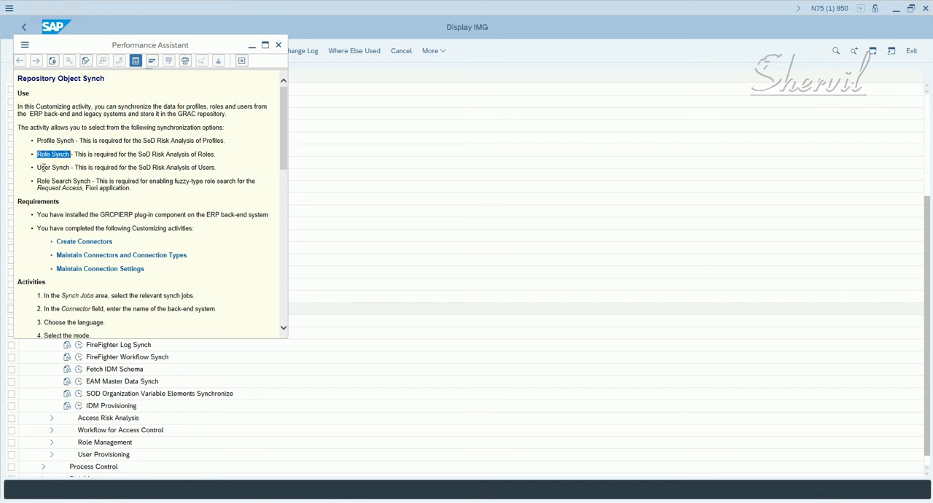
pyautogui.click(278, 45)
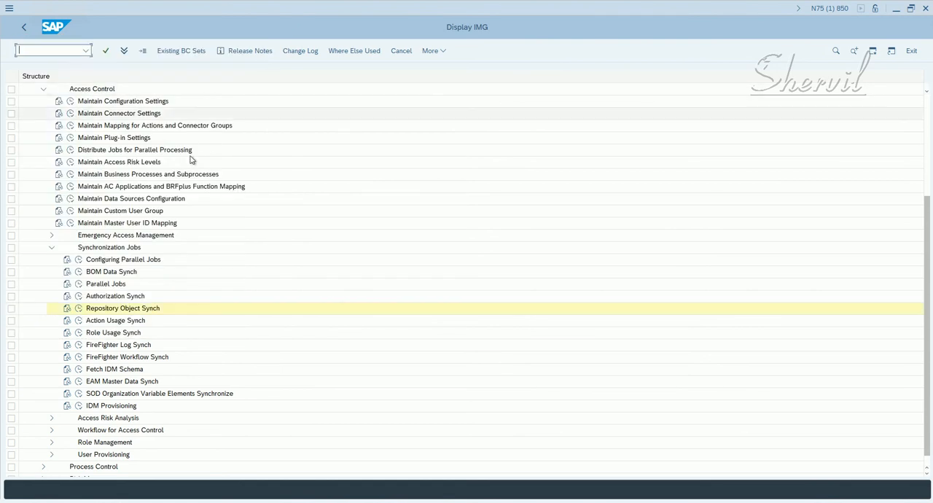
# - Execute the Repository Object Synch activity and open the system status details for its screen
pyautogui.click(106, 309)
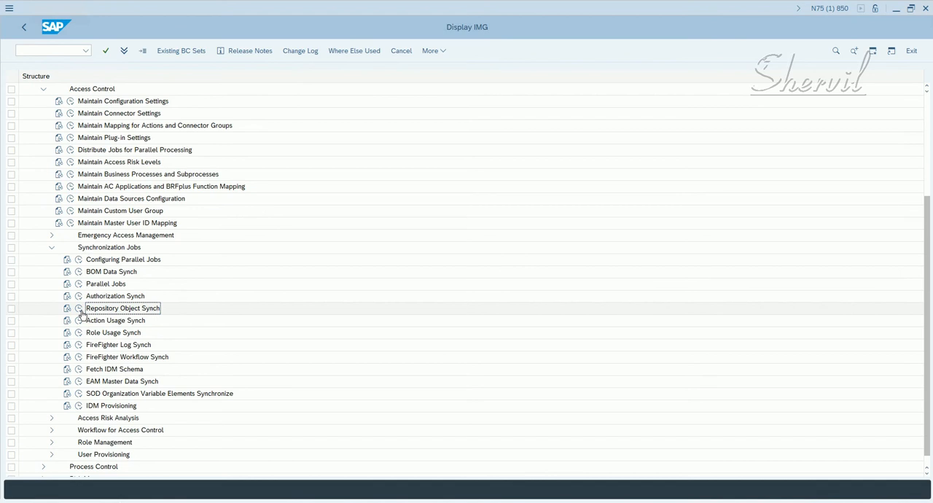
pyautogui.click(79, 311)
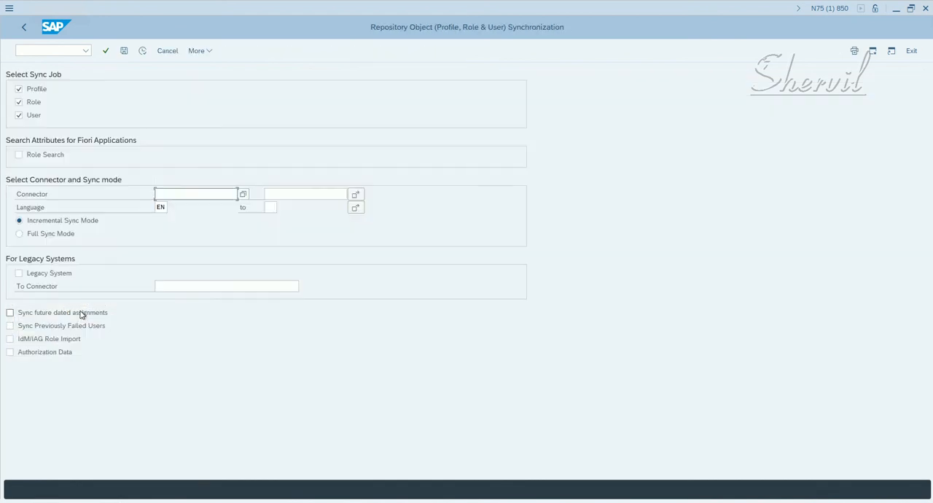
pyautogui.click(203, 52)
pyautogui.moveTo(219, 116)
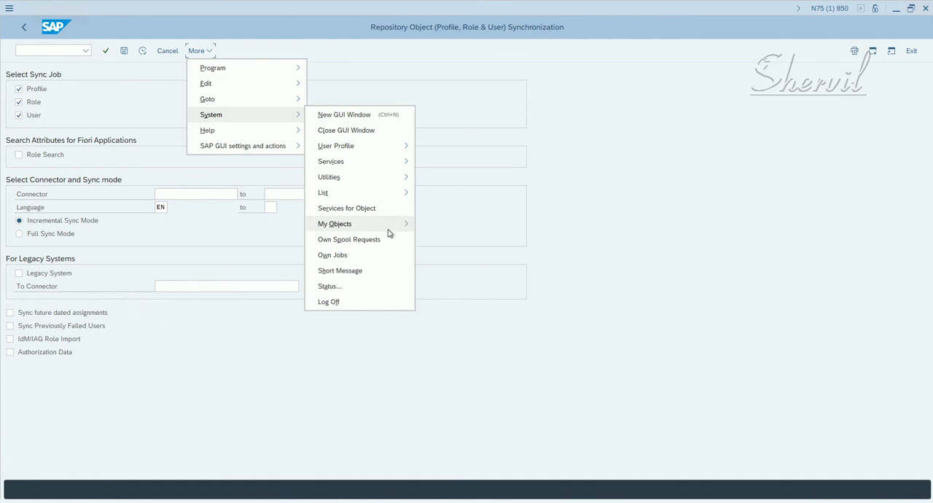
pyautogui.moveTo(387, 232)
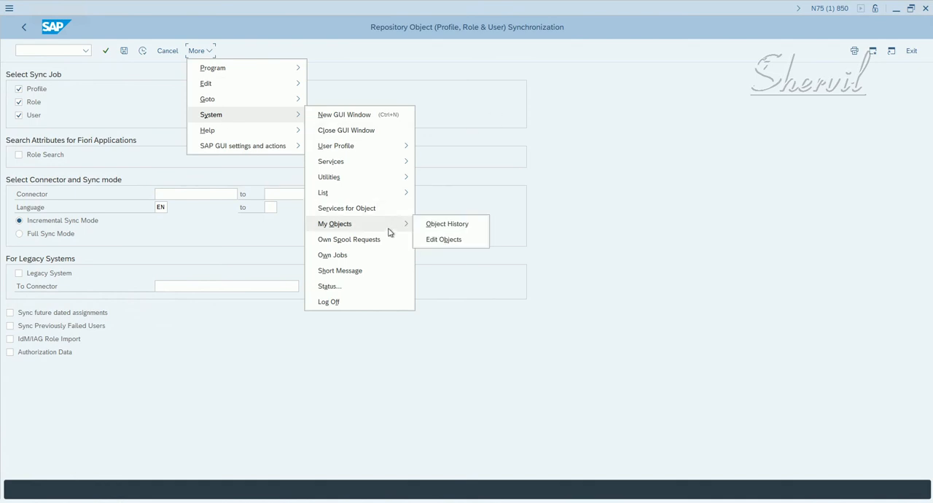
pyautogui.click(350, 286)
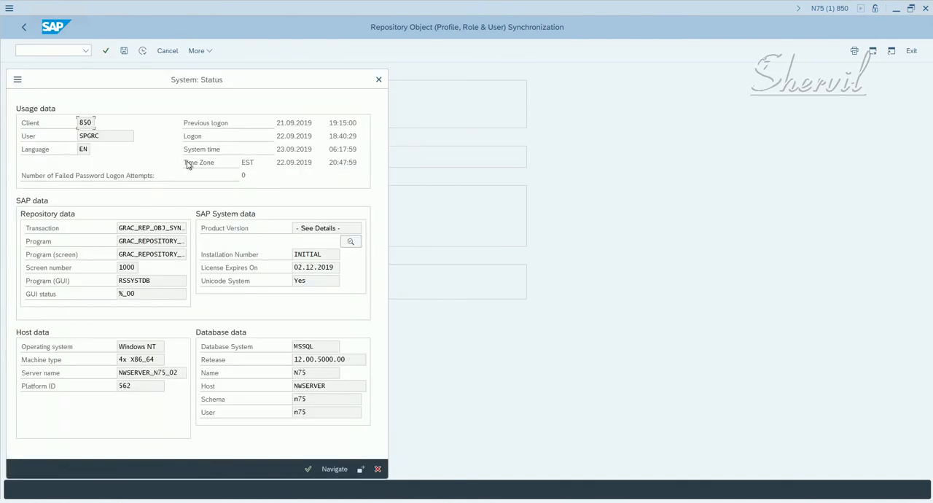
# - Copy the transaction code GRAC_REP_OBJ_SYNC from the status details into the Sync Jobs section of the notes in Notepad
pyautogui.click(128, 228)
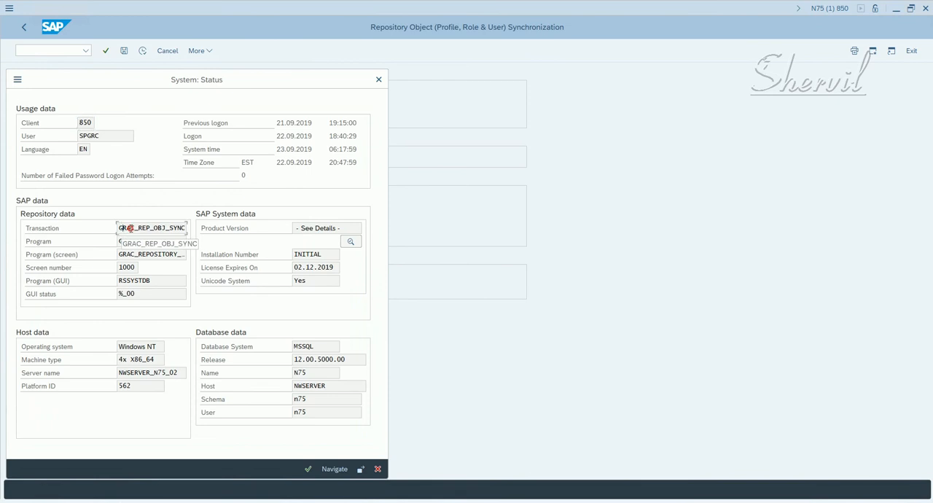
pyautogui.moveTo(121, 228); pyautogui.dragTo(254, 239)
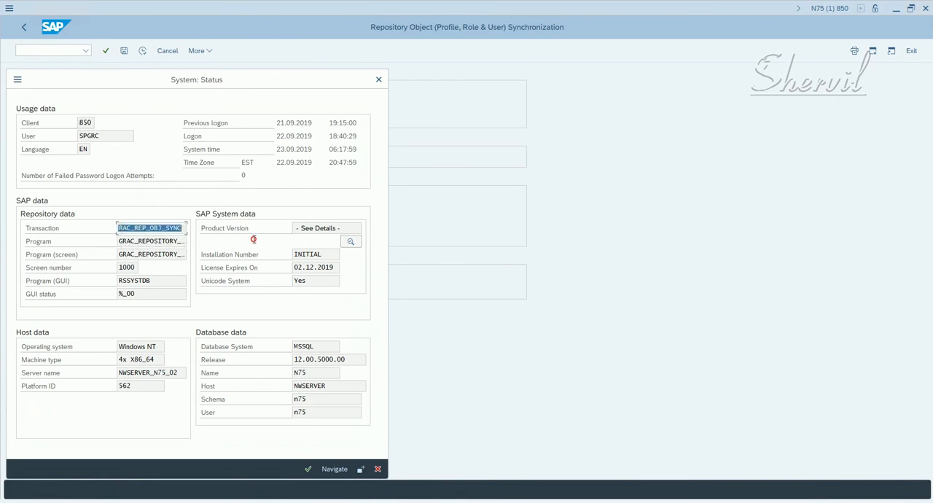
pyautogui.hotkey('ctrl', 'c')
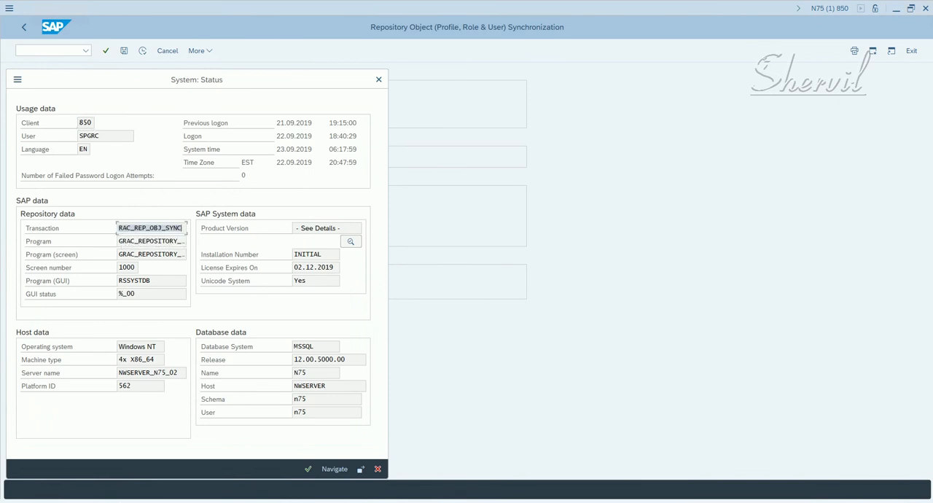
pyautogui.hotkey('alt', 'Tab')
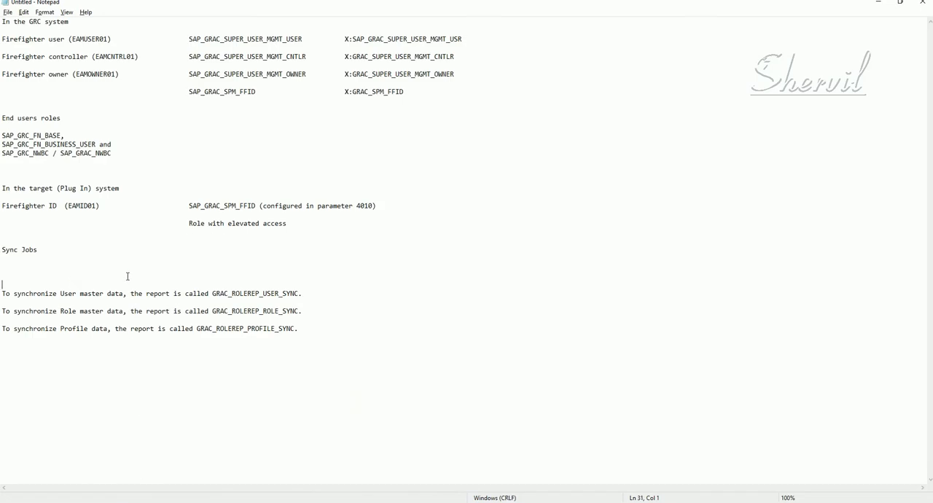
pyautogui.hotkey('ctrl', 'v')
pyautogui.press('Return')
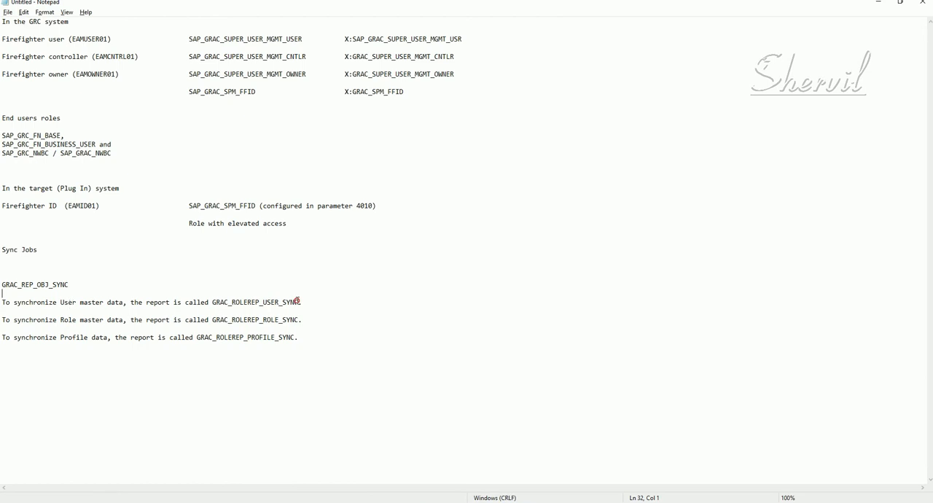
# - Review the user, role and profile sync report names and the GRAC_REP_OBJ_SYNC transaction code in the Sync Jobs notes
pyautogui.moveTo(298, 301); pyautogui.dragTo(212, 302)
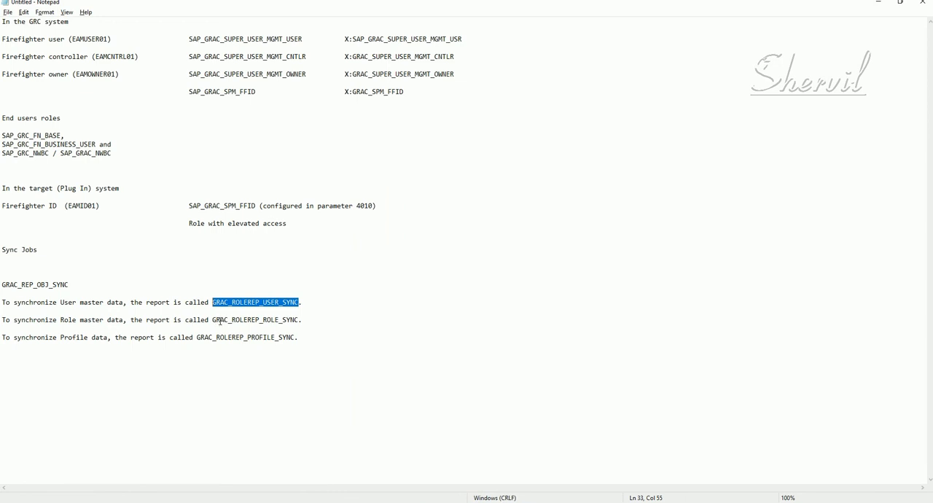
pyautogui.moveTo(212, 319); pyautogui.dragTo(299, 319)
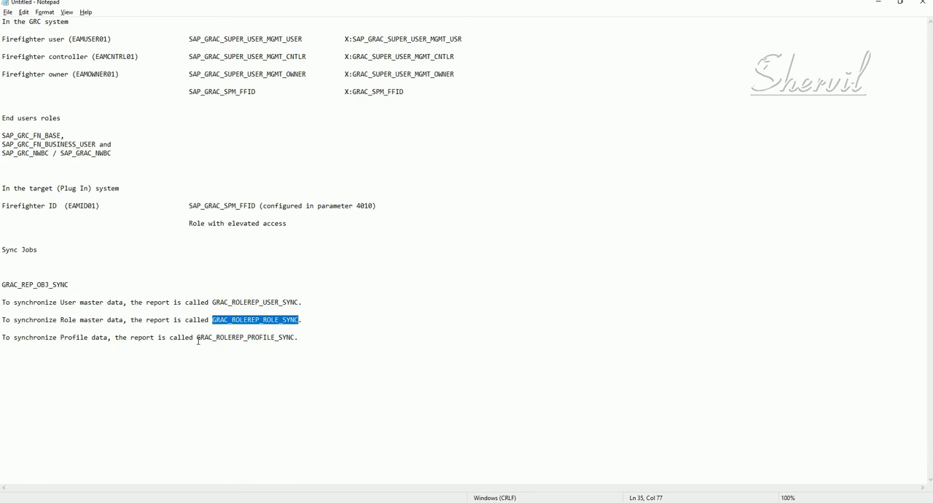
pyautogui.moveTo(198, 339); pyautogui.dragTo(295, 337)
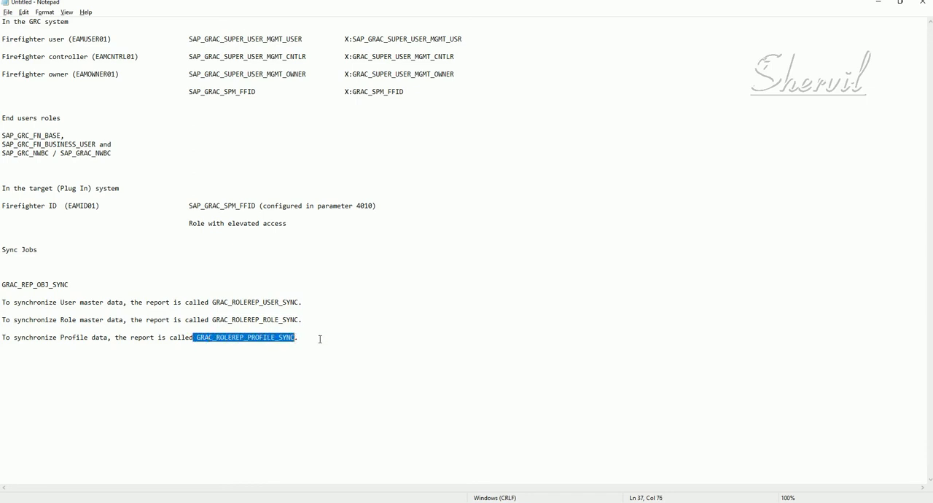
pyautogui.click(319, 339)
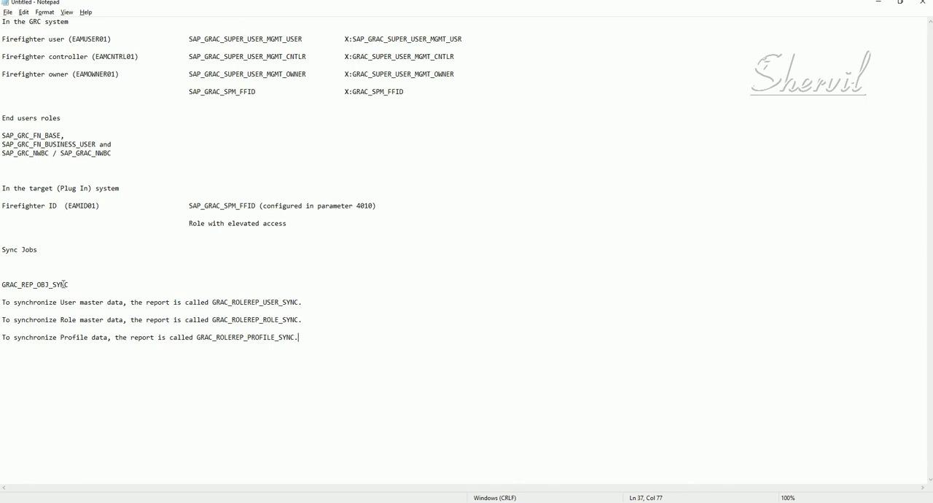
pyautogui.moveTo(68, 285); pyautogui.dragTo(2, 287)
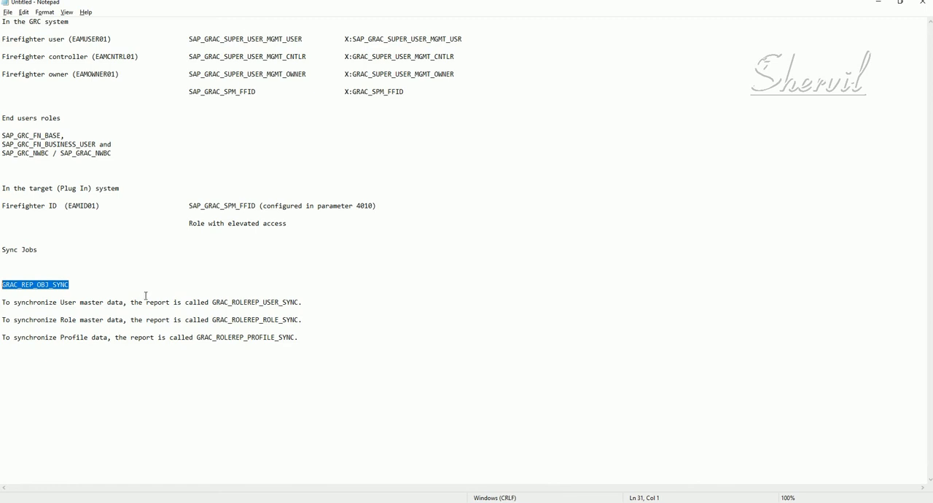
# - Switch back to SAP GUI, close the system status details and return to the Synchronization Jobs list in the IMG
pyautogui.hotkey('alt', 'Tab')
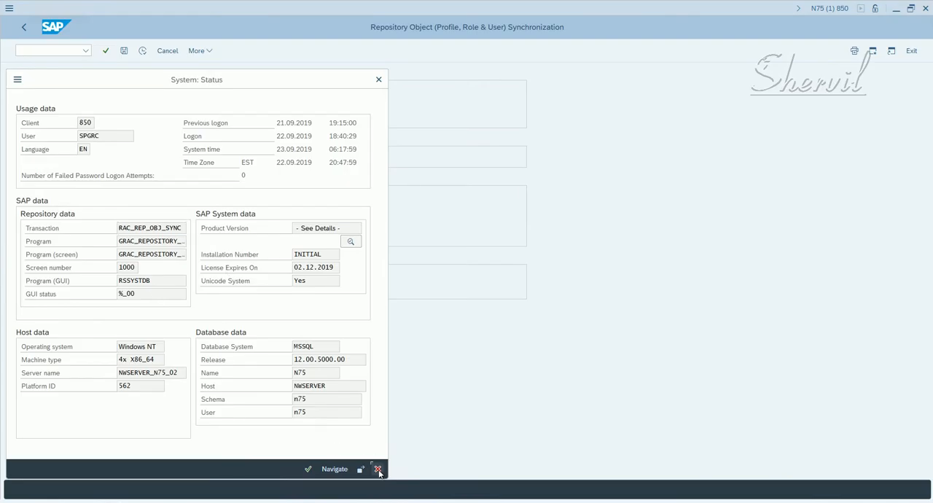
pyautogui.click(377, 470)
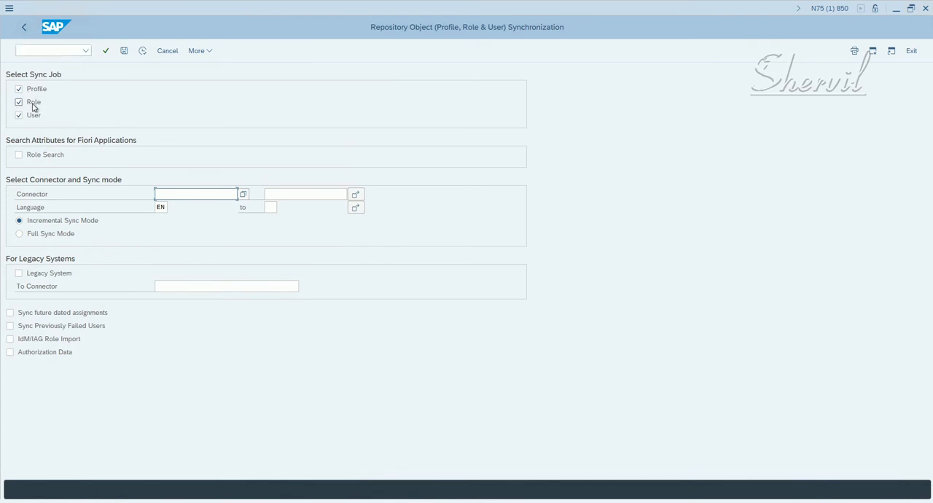
pyautogui.click(24, 30)
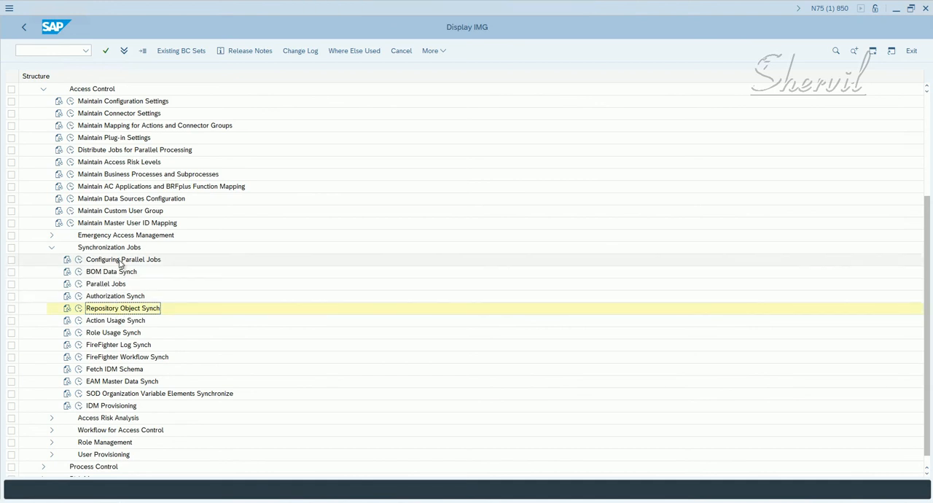
# - Open the Configuring Parallel Jobs activity, examine its job configuration view and return to the IMG
pyautogui.click(119, 261)
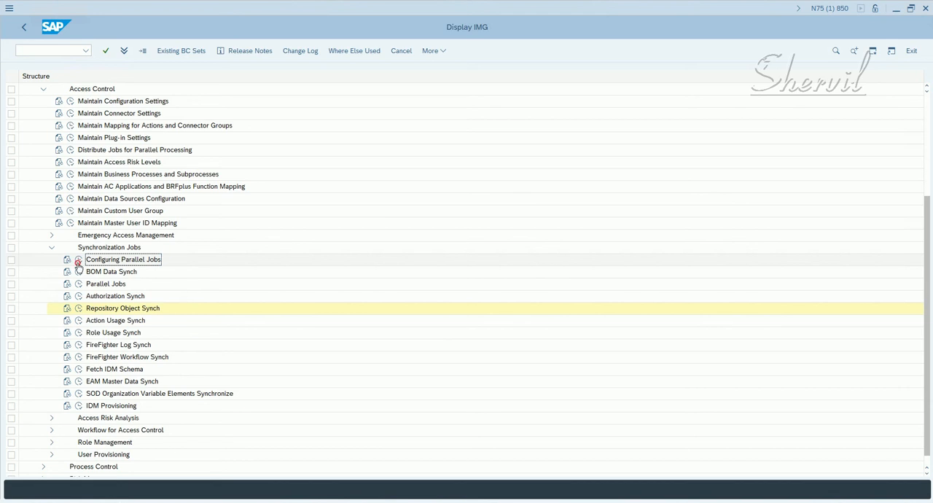
pyautogui.click(78, 261)
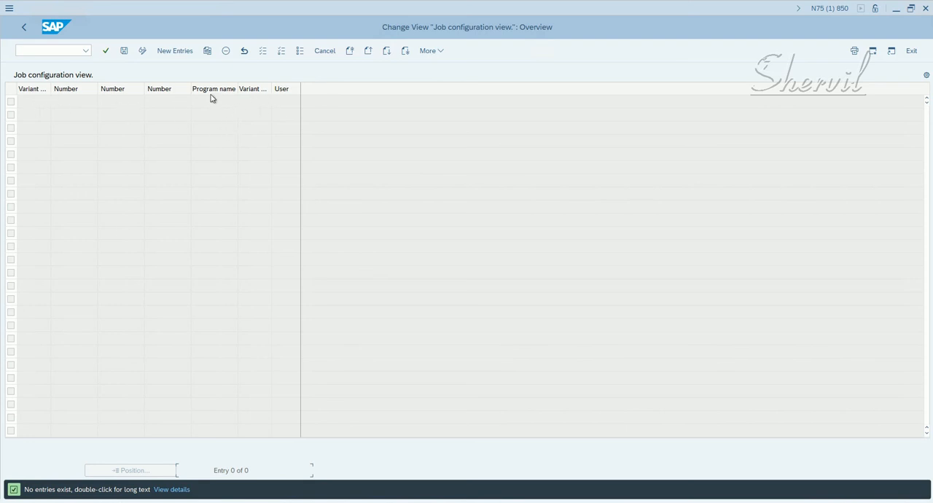
pyautogui.click(22, 29)
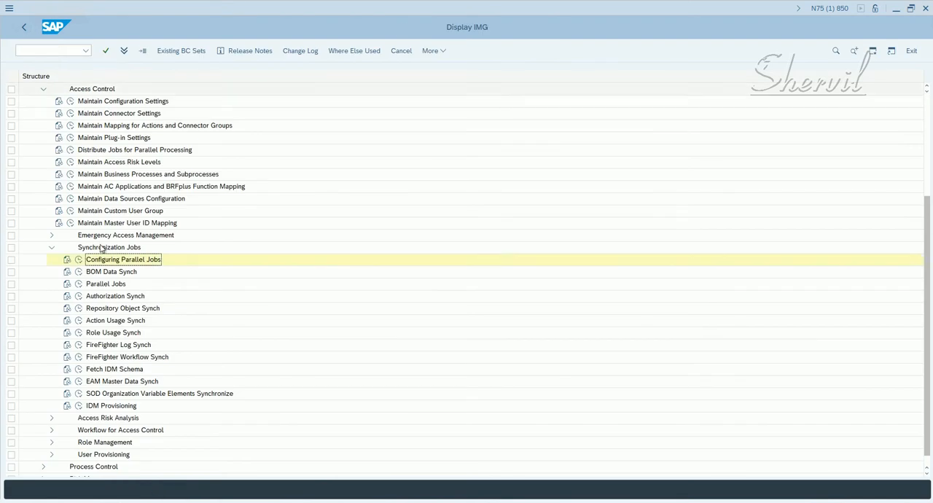
# - Open the Parallel Jobs activity, examine the Job Controller's background process and job variant fields, and return to the IMG
pyautogui.click(79, 284)
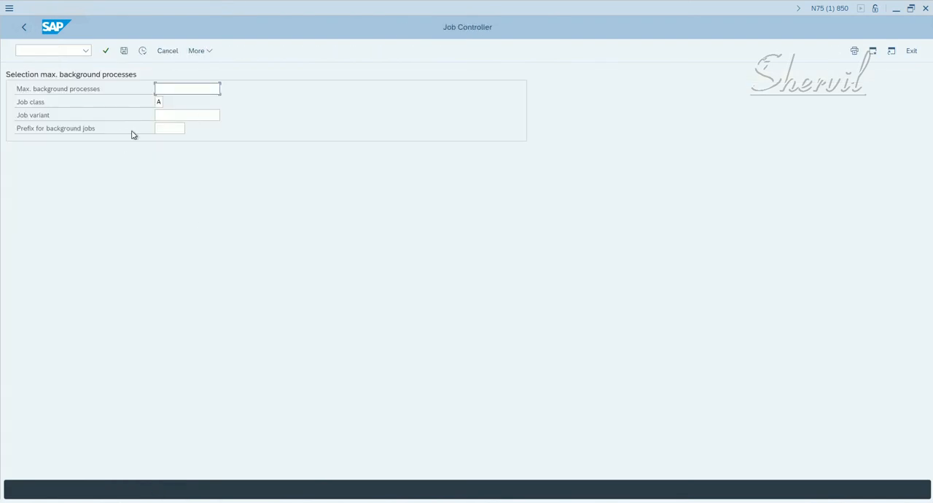
pyautogui.click(169, 115)
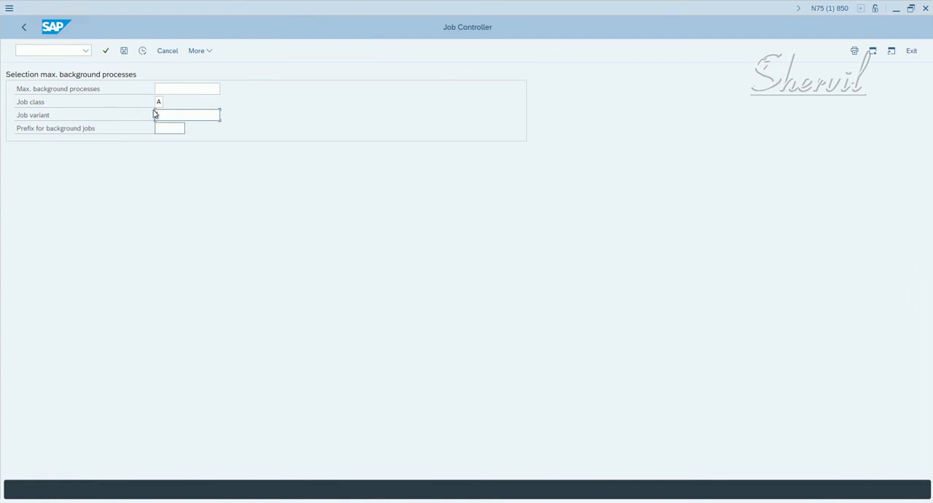
pyautogui.click(24, 28)
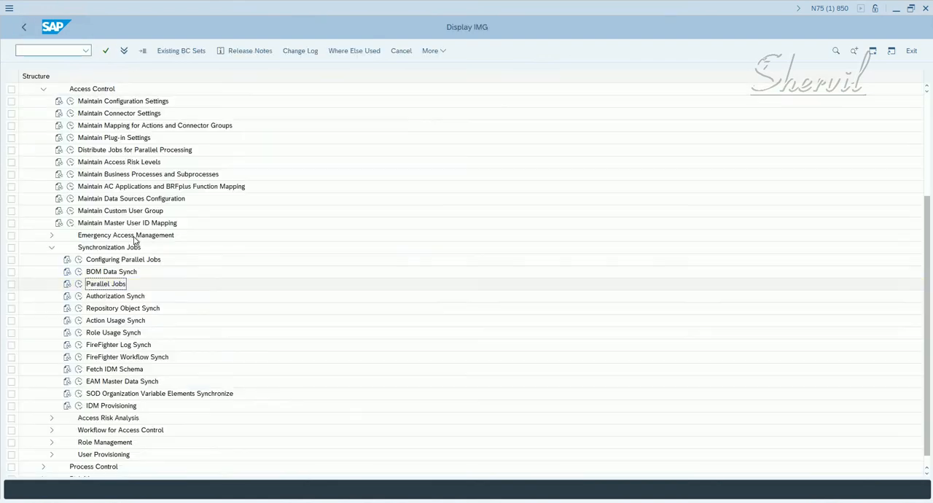
# - Examine the Repository Object Synch selection screen and compare it with the separate report names in the Notepad notes
pyautogui.click(78, 308)
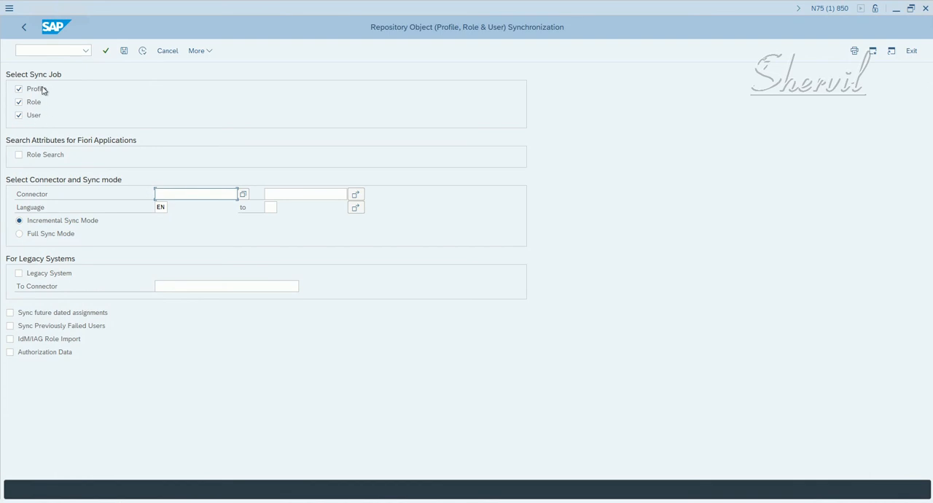
pyautogui.click(25, 30)
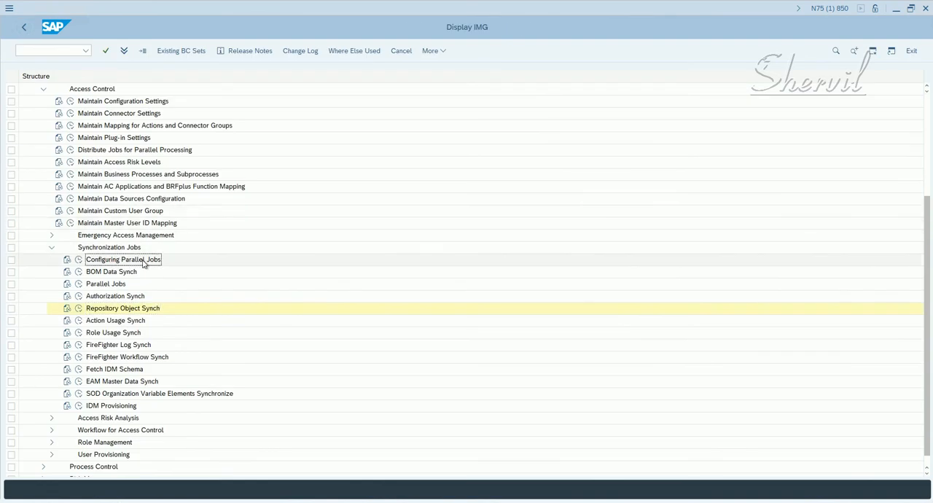
pyautogui.click(140, 502)
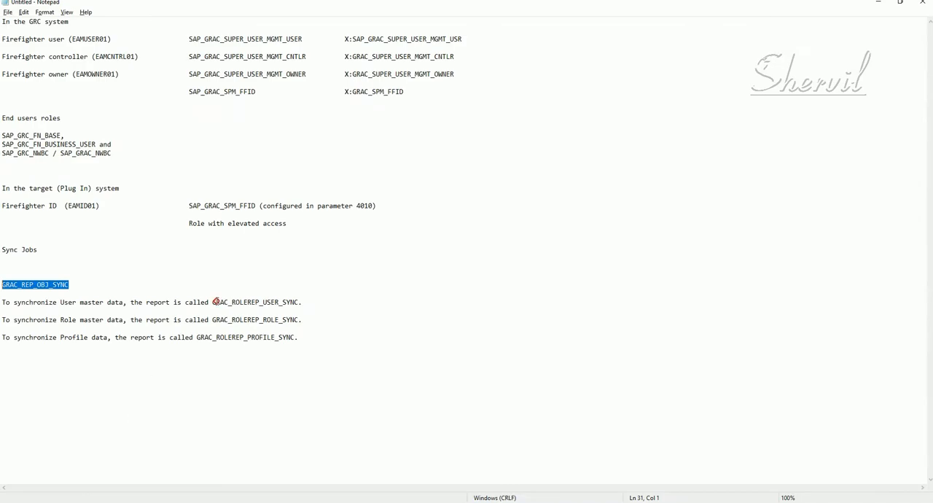
pyautogui.moveTo(217, 301); pyautogui.dragTo(287, 321)
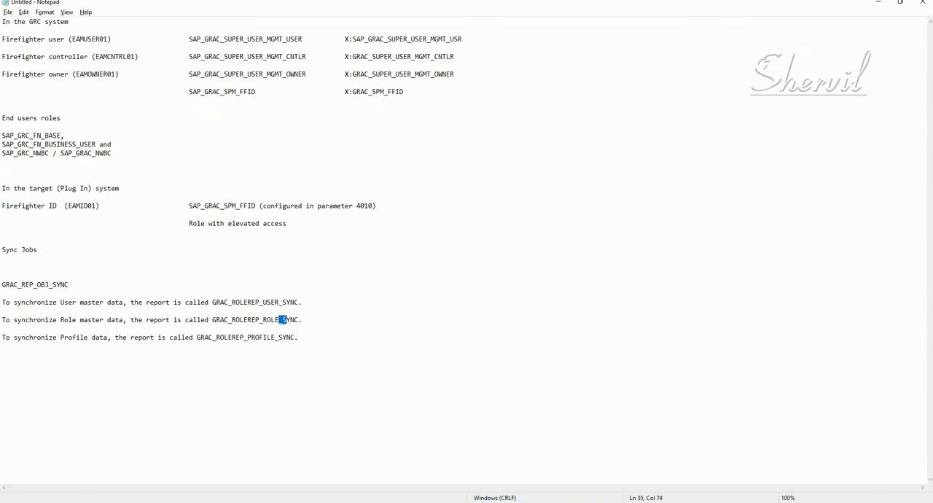
# - Switch back to SAP GUI and execute the Repository Object Synch activity
pyautogui.hotkey('alt', 'Tab')
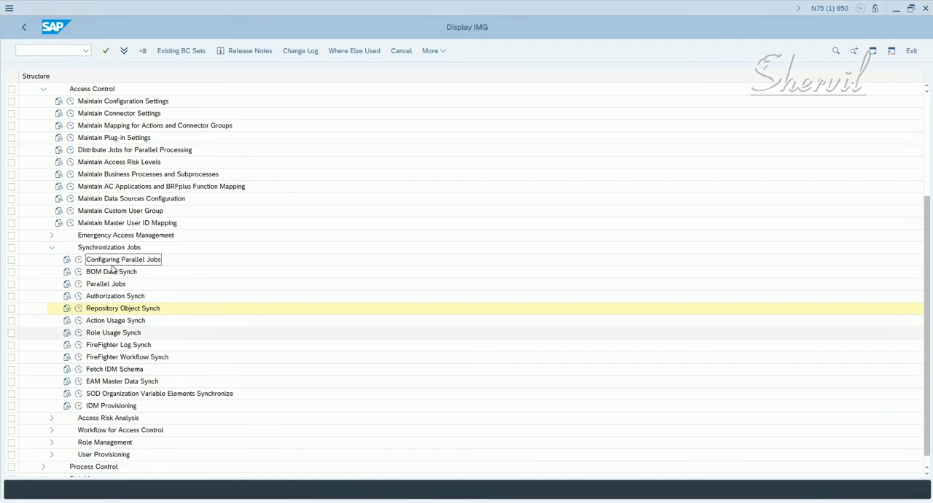
pyautogui.click(103, 285)
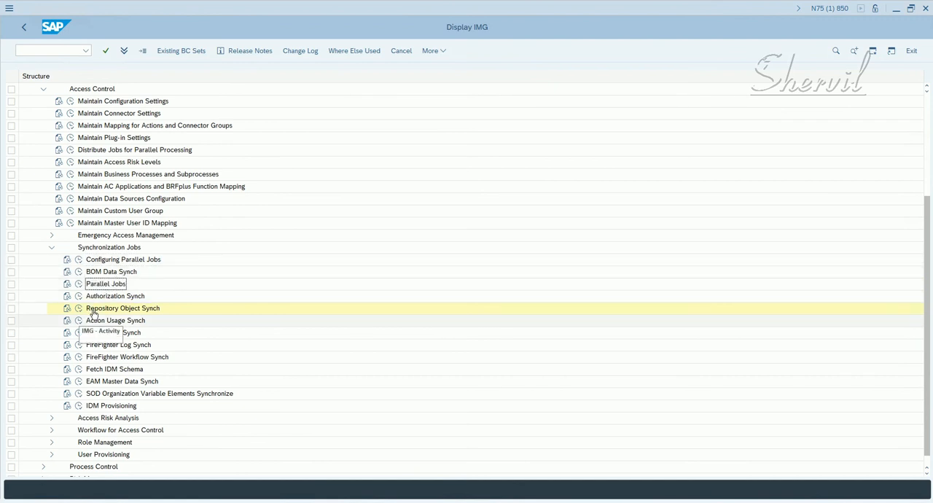
pyautogui.click(122, 310)
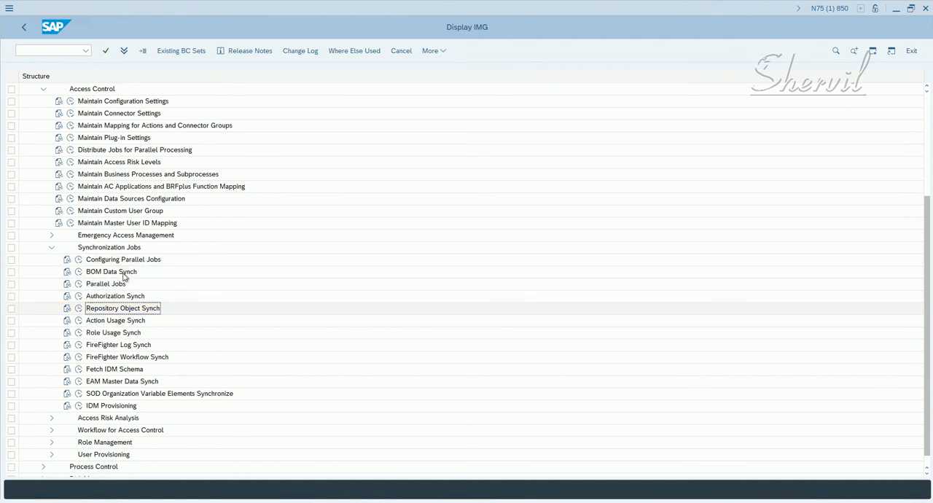
pyautogui.click(80, 310)
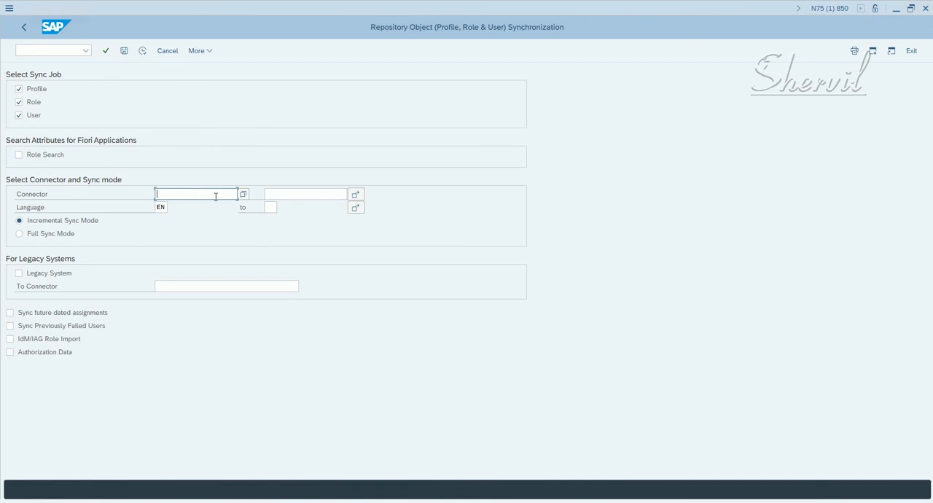
# - Examine the multiple selection options for the connector and close them without entering any values
pyautogui.click(355, 194)
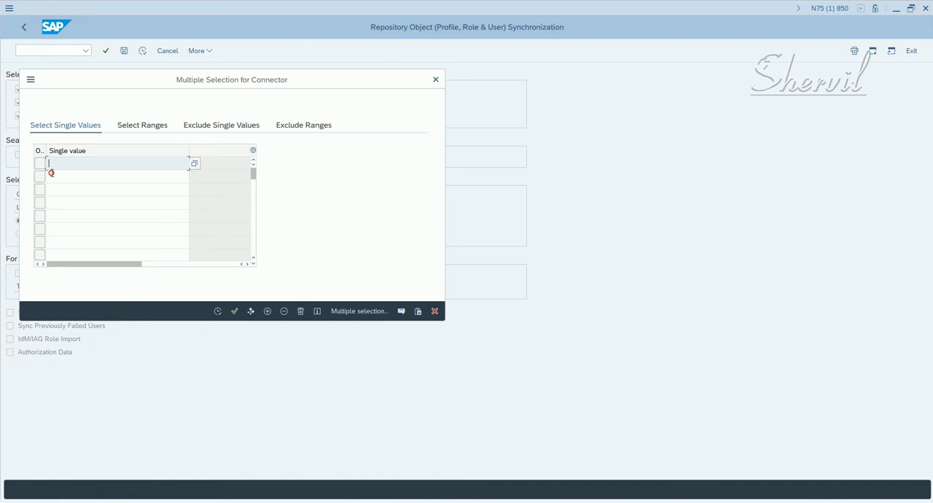
pyautogui.click(51, 174)
pyautogui.click(55, 193)
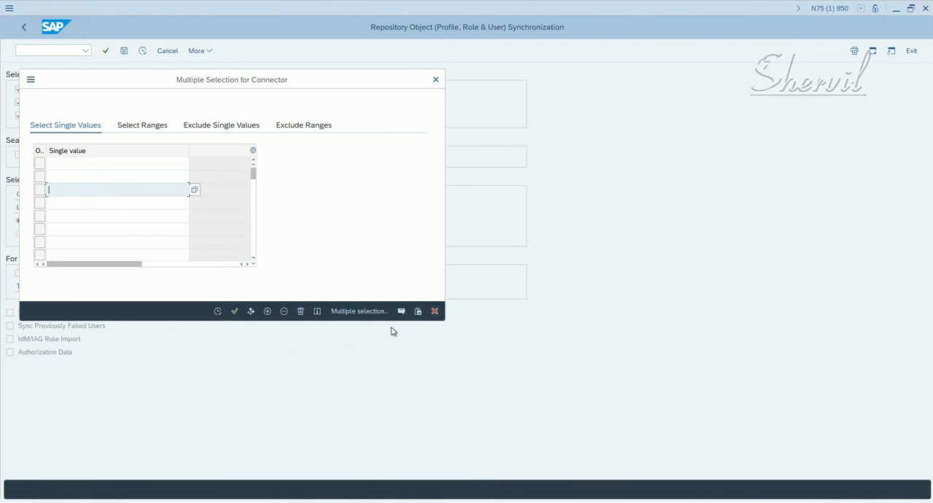
pyautogui.click(434, 310)
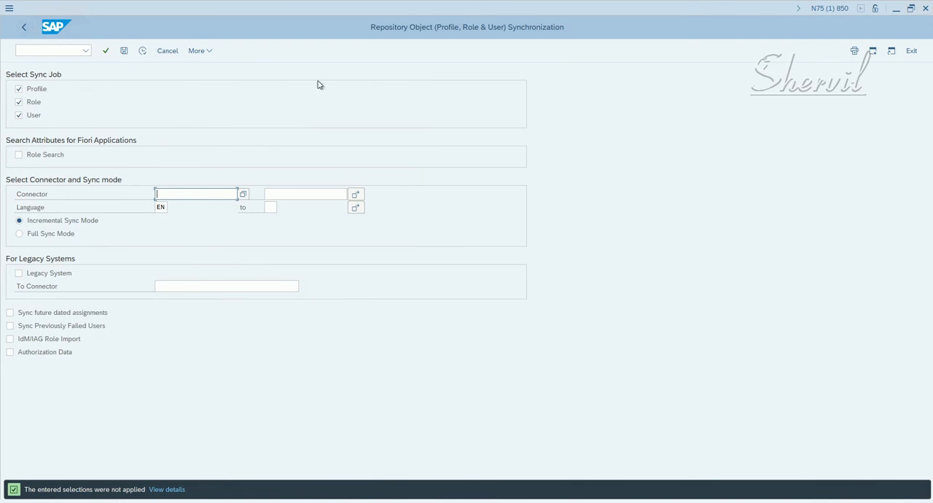
# - Check the program's execution options, including Execute in Background, without running any of them
pyautogui.click(211, 53)
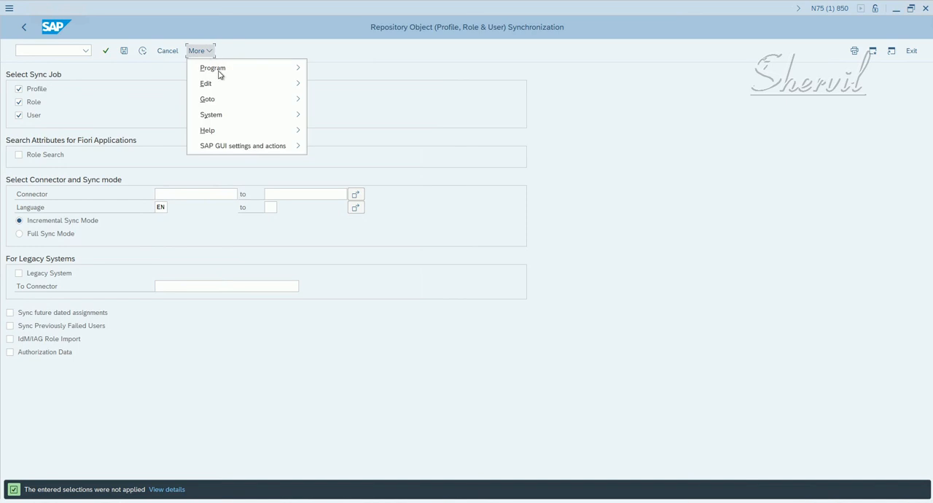
pyautogui.moveTo(221, 73)
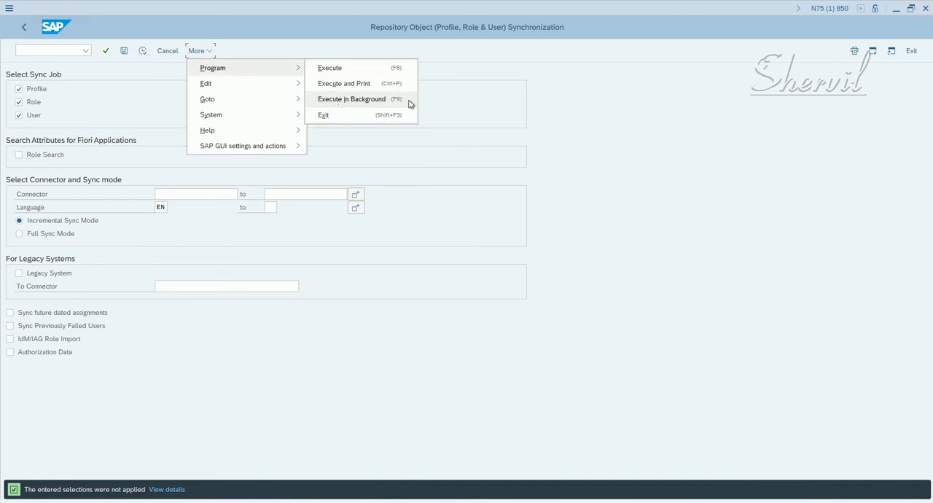
pyautogui.click(455, 169)
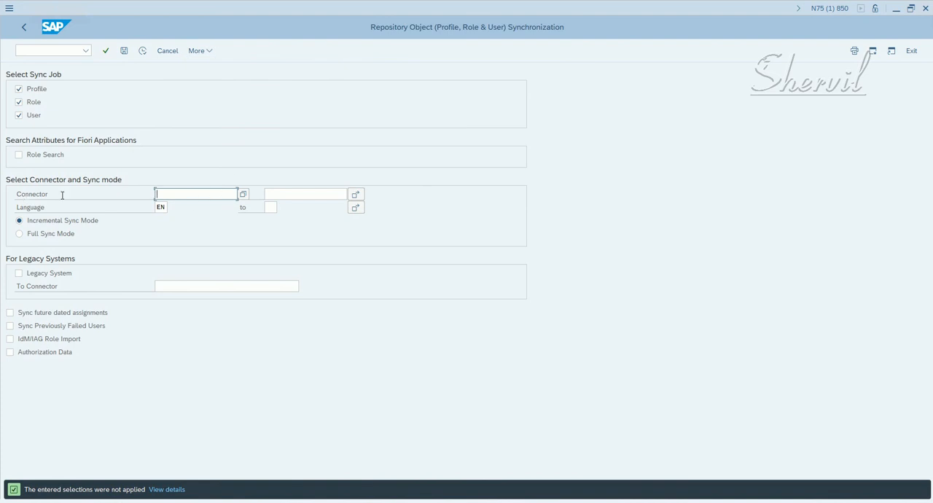
# - Choose EHPCLNT100 as the connector and select Incremental Sync Mode
pyautogui.click(243, 195)
pyautogui.doubleClick(200, 283)
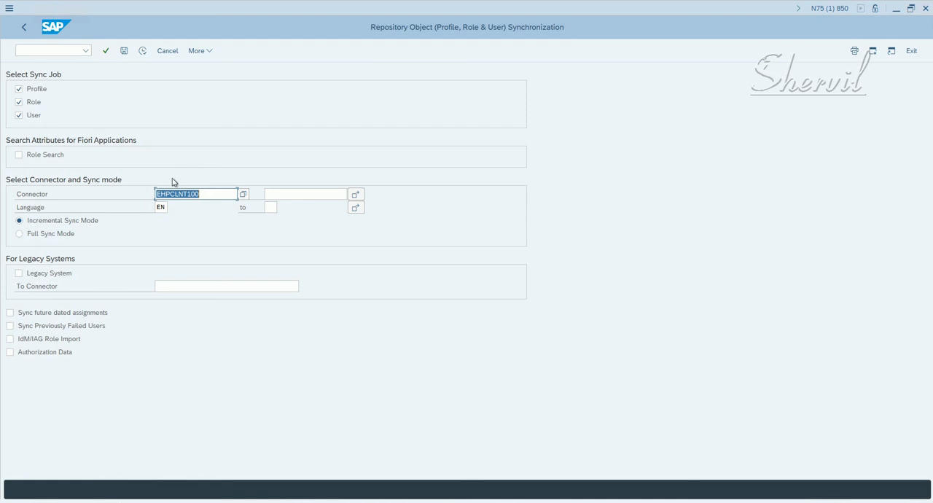
pyautogui.click(64, 226)
# - Check the X:GRAC_SPM_FFID entry in Notepad and the X:ELEVATED_ACCESS role window, and return to the Repository Object Synchronization screen
pyautogui.click(149, 501)
pyautogui.moveTo(418, 93); pyautogui.dragTo(343, 92)
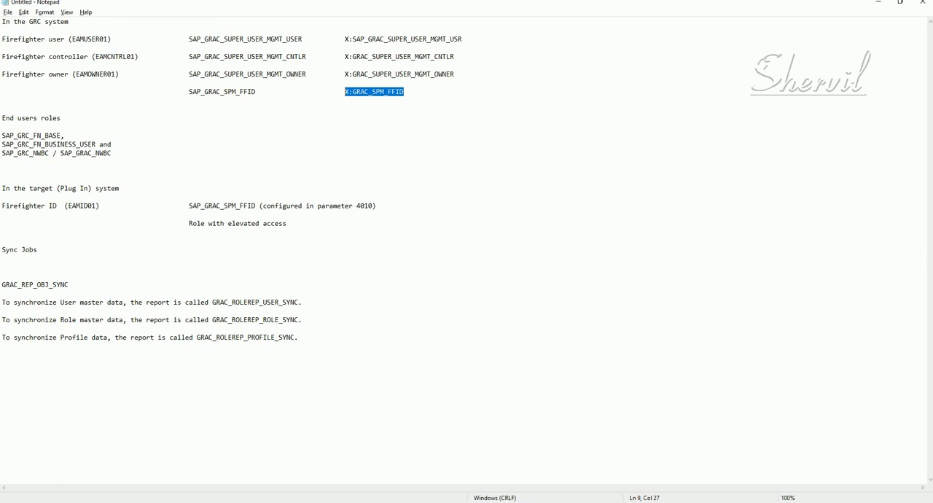
pyautogui.click(154, 501)
pyautogui.click(221, 464)
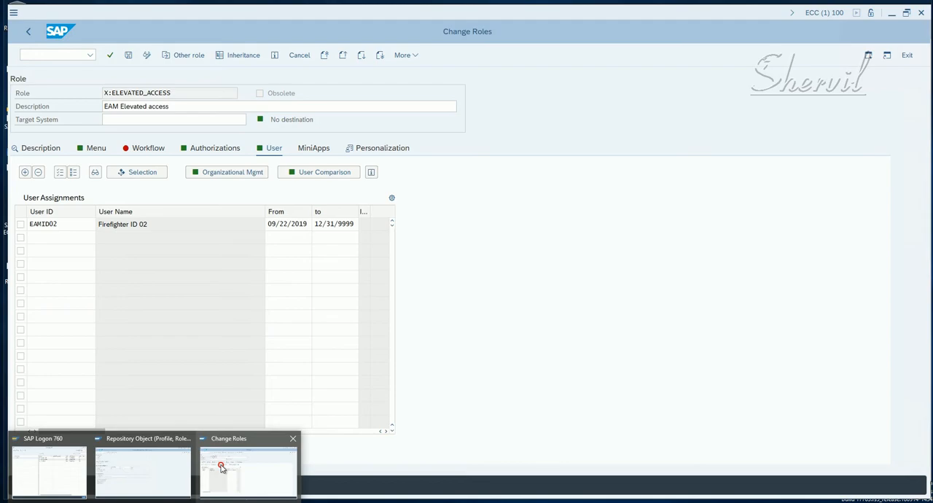
pyautogui.click(169, 464)
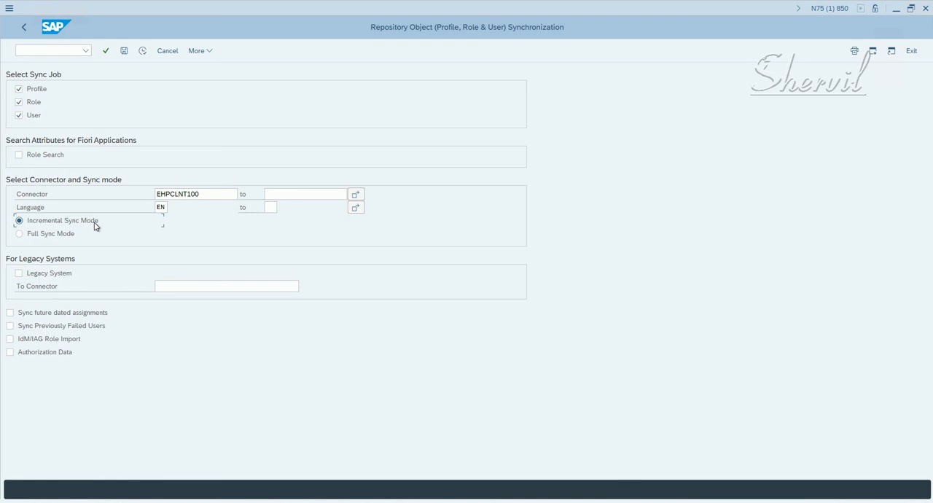
# - Execute the repository object synchronization and review the profile, role and overall job results in its output
pyautogui.click(141, 53)
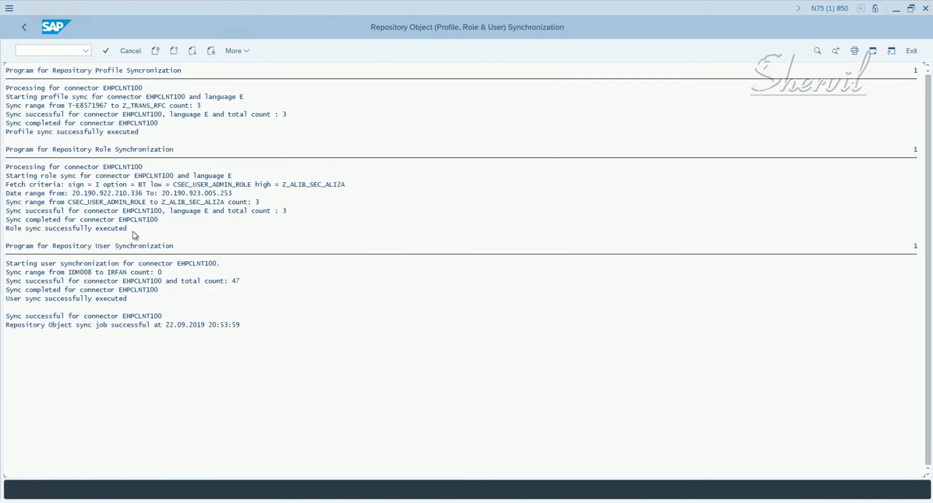
pyautogui.click(27, 132)
pyautogui.click(77, 135)
pyautogui.click(16, 229)
pyautogui.click(32, 326)
pyautogui.click(120, 326)
pyautogui.click(24, 229)
# - Leave the synchronization output and its selection screen to return to the IMG structure
pyautogui.click(26, 28)
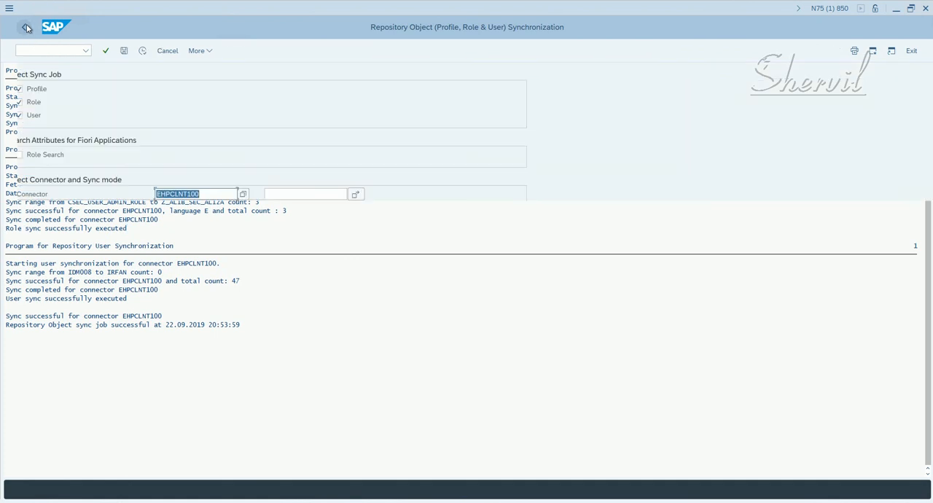
pyautogui.click(26, 28)
pyautogui.click(25, 28)
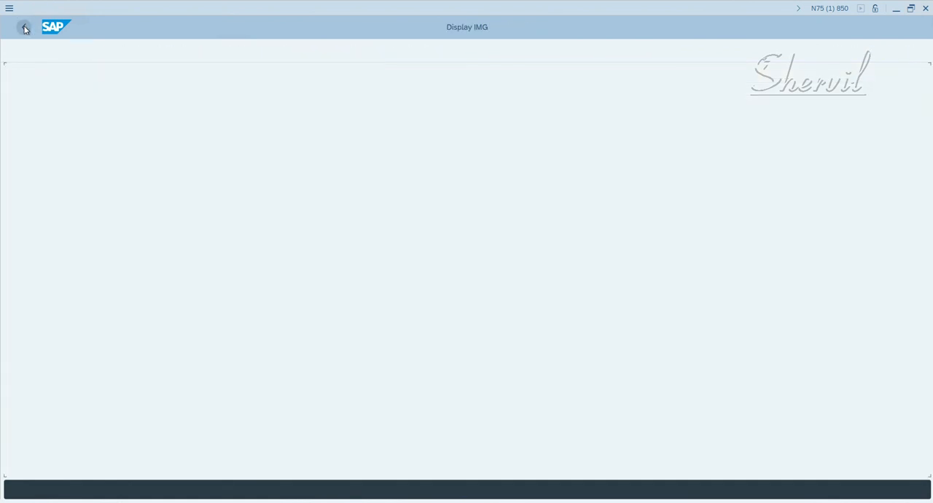
# - Leave the IMG display and open the Data Browser from SAP Easy Access
pyautogui.click(24, 29)
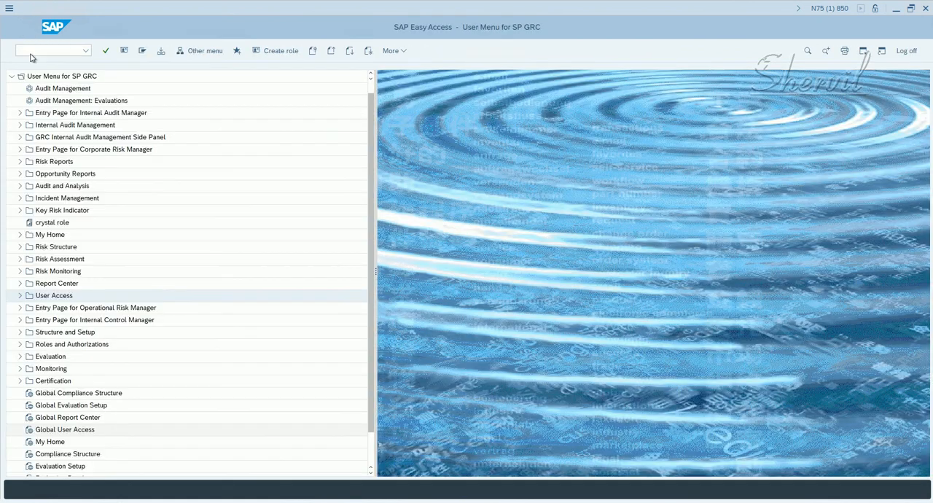
pyautogui.click(32, 51)
pyautogui.write('se16')
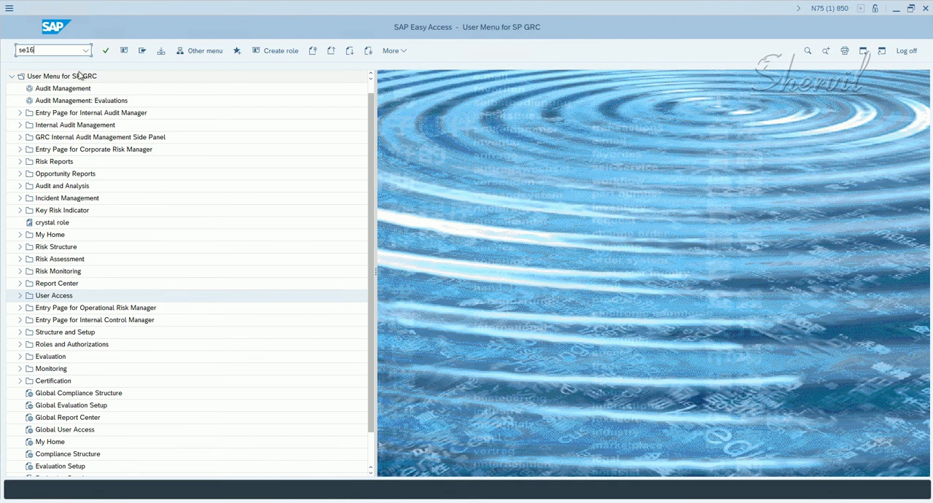
pyautogui.press('Return')
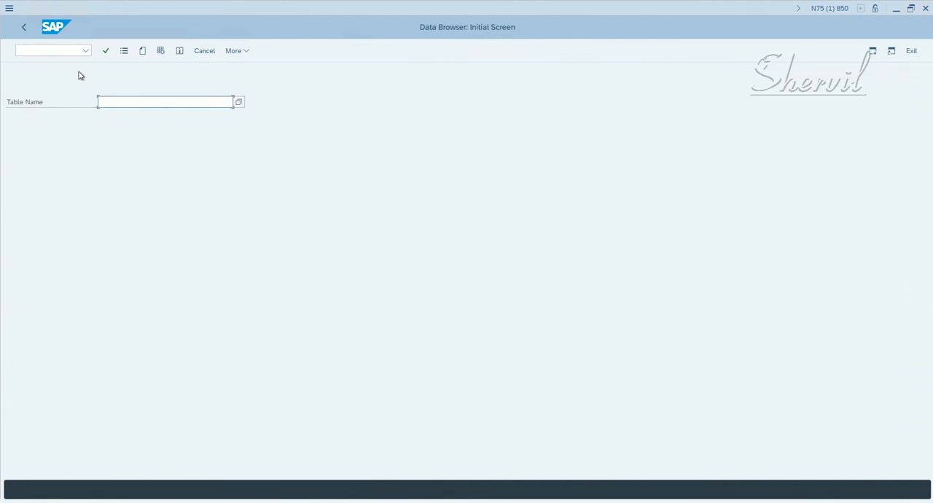
# - Enter GRACRLCONN as the table name and open its selection screen
pyautogui.write('grac')
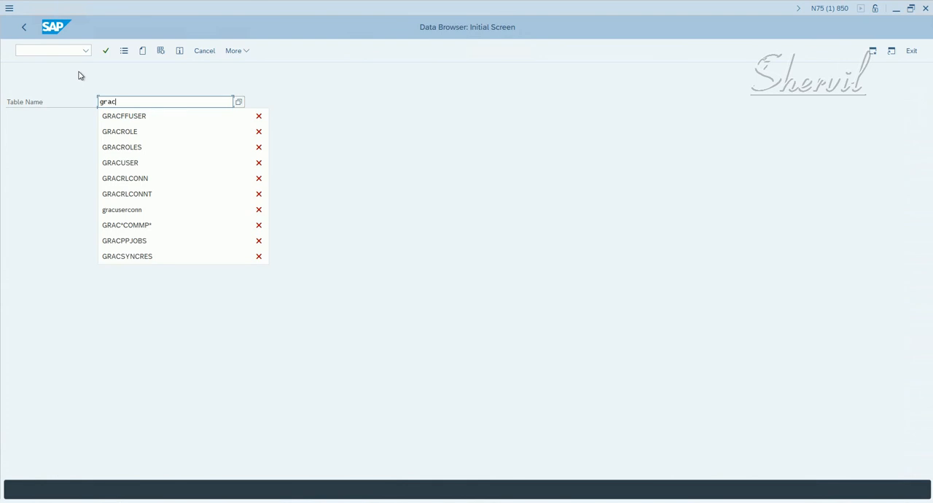
pyautogui.write('rlc')
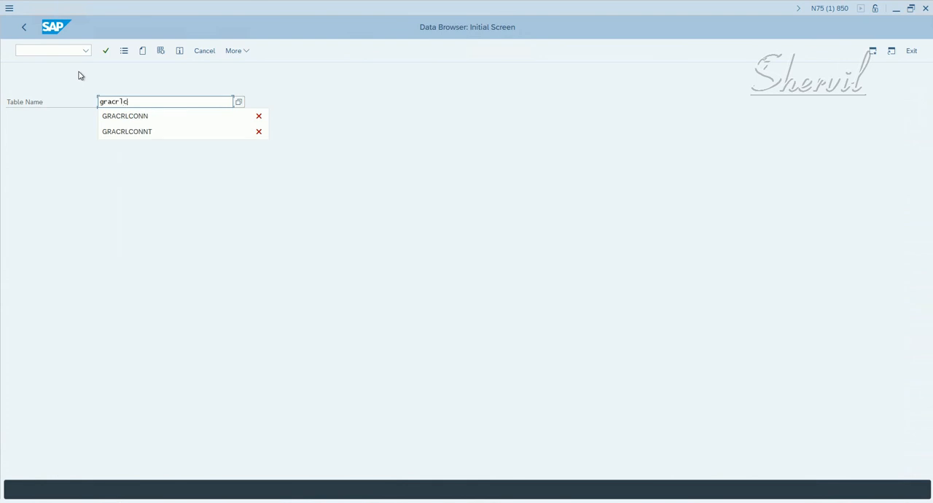
pyautogui.write('onnn')
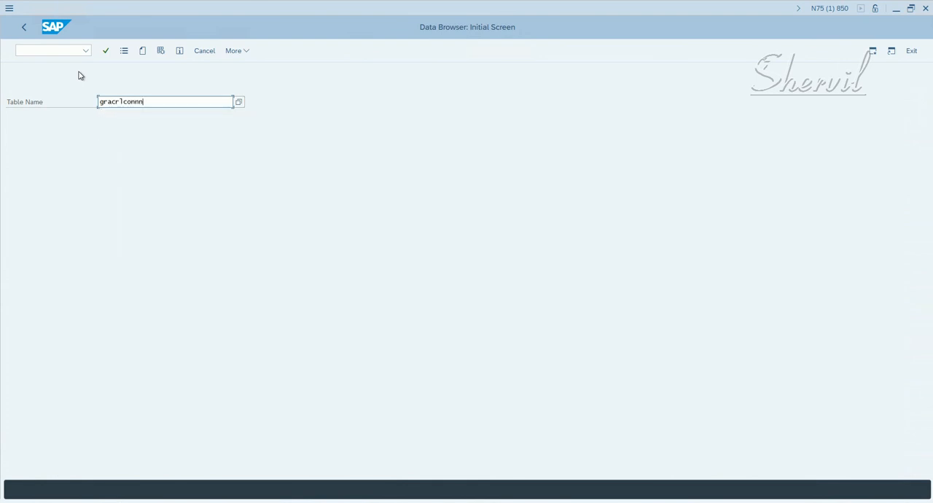
pyautogui.press('Return')
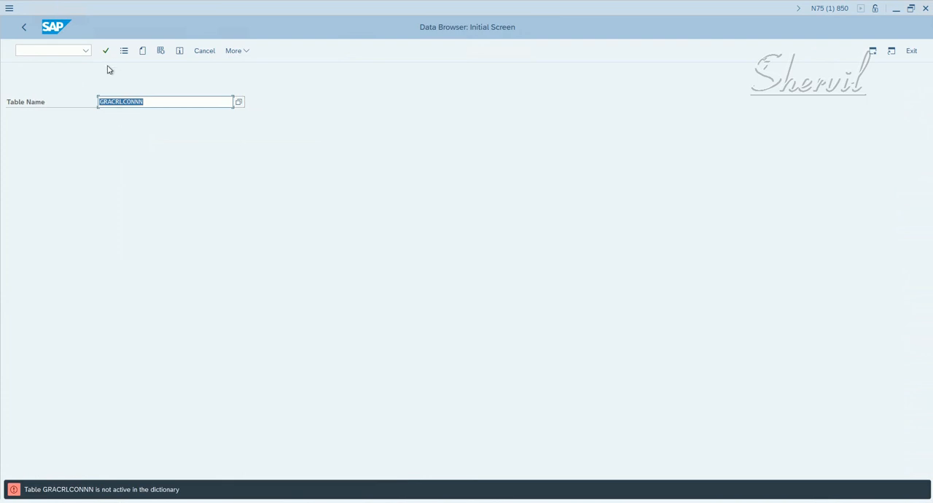
pyautogui.press('Return')
pyautogui.click(147, 98)
pyautogui.press('Return')
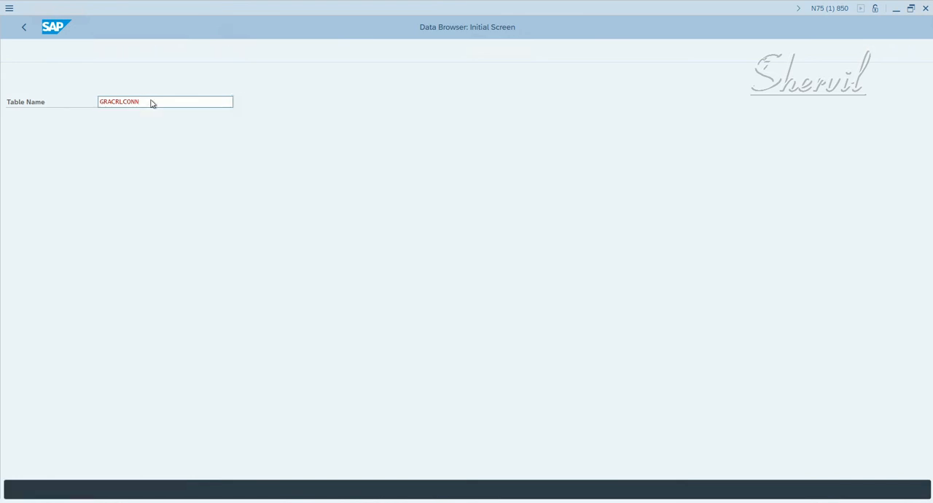
# - List the GRACRLCONN entries for connector EHPCLNT100 with role names matching X*
pyautogui.click(188, 116)
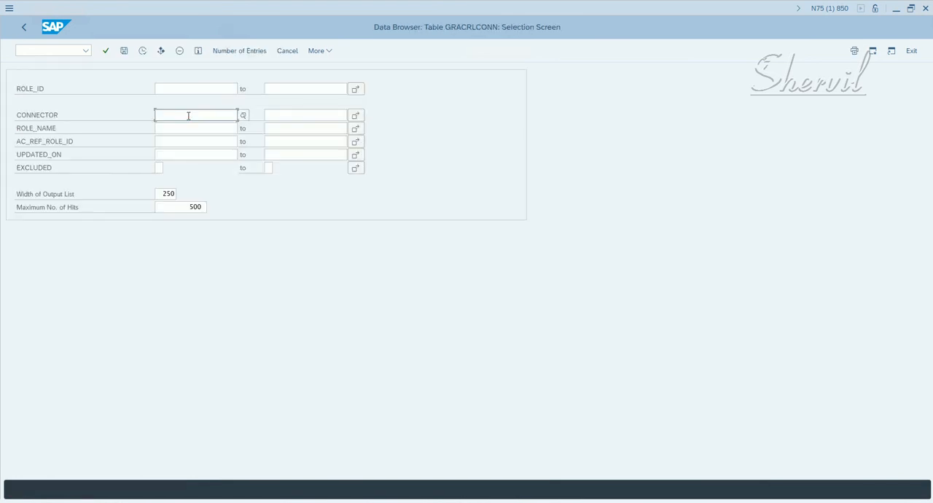
pyautogui.press('Down')
pyautogui.press('Down')
pyautogui.press('Down')
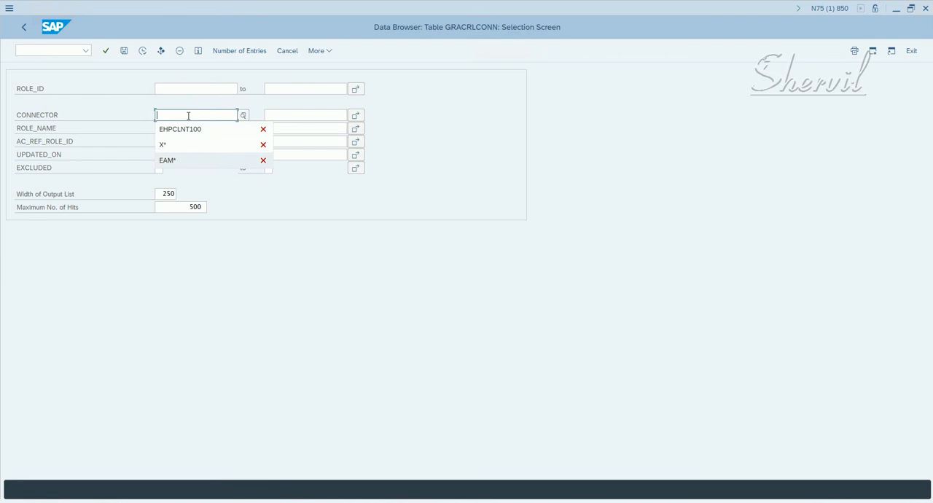
pyautogui.press('Up')
pyautogui.press('Up')
pyautogui.press('Return')
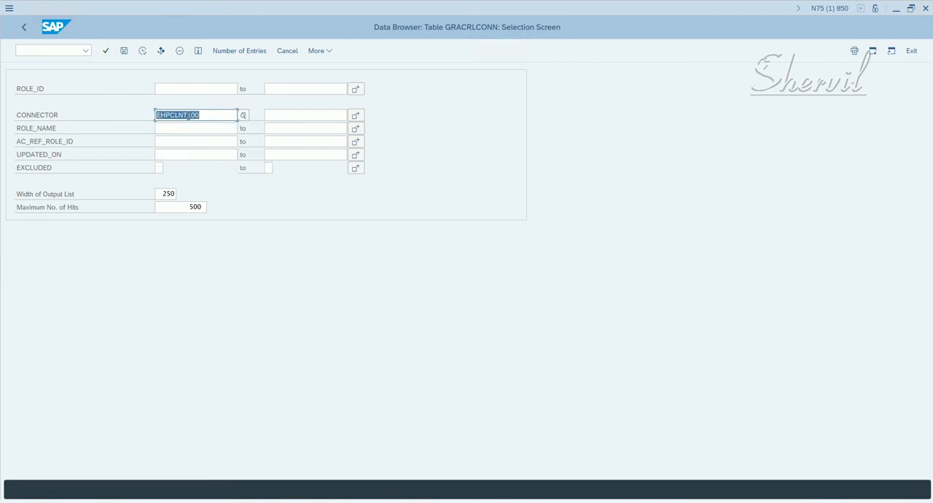
pyautogui.click(170, 127)
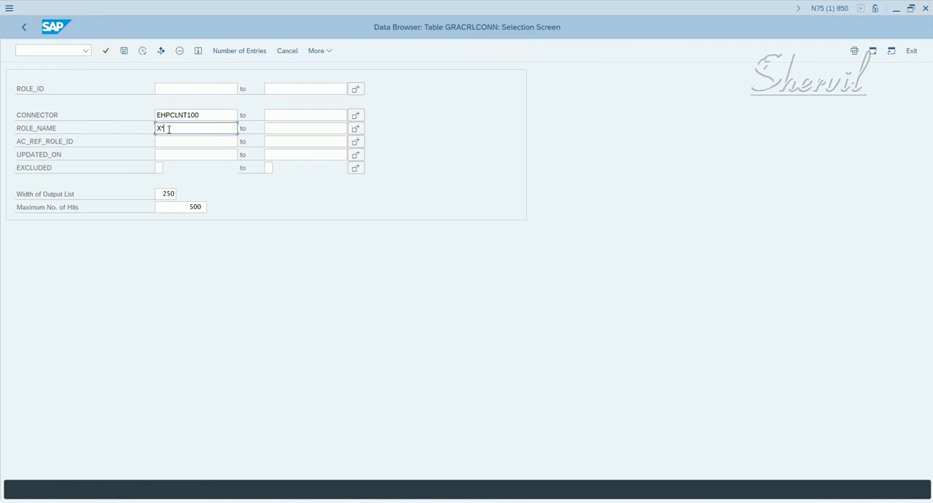
pyautogui.click(194, 207)
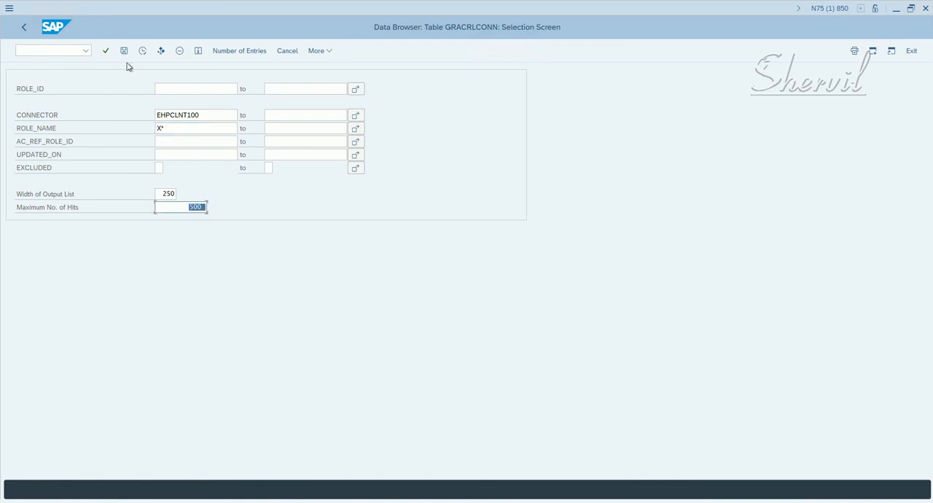
pyautogui.click(143, 50)
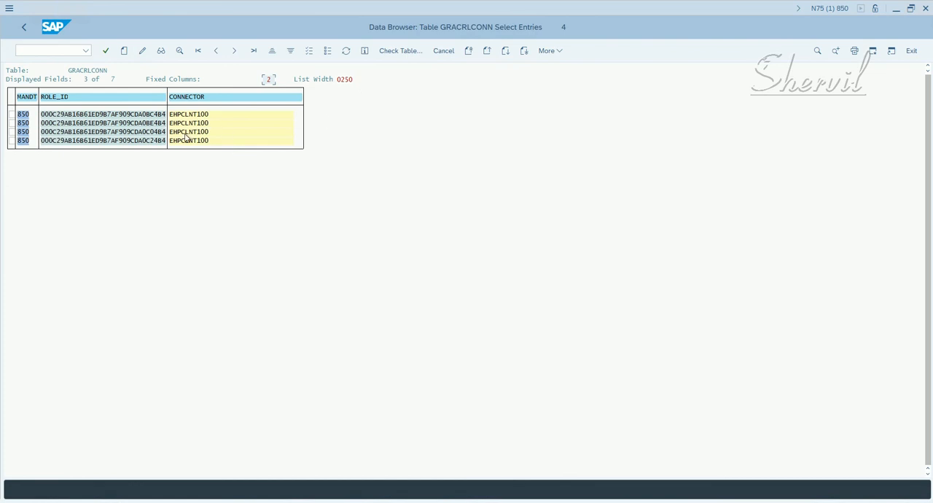
# - Set the width of the output list to 999 and rerun the GRACRLCONN selection
pyautogui.click(24, 27)
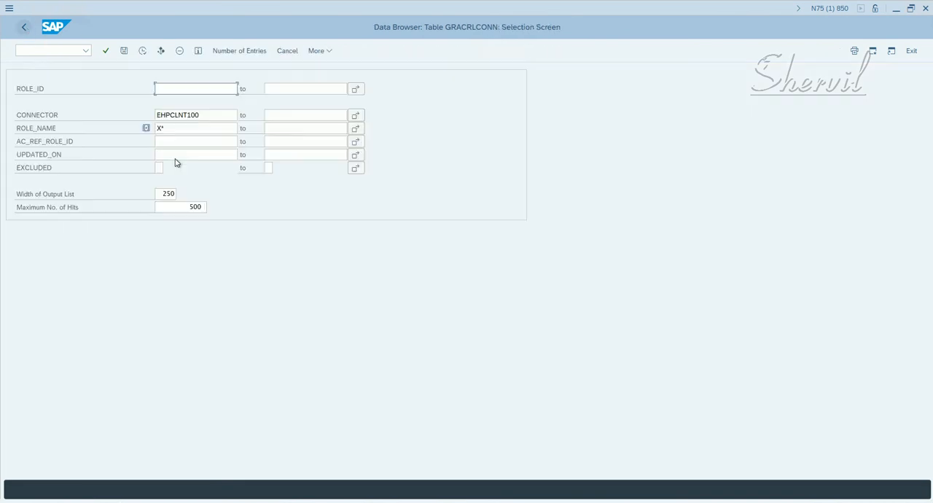
pyautogui.doubleClick(168, 194)
pyautogui.write('999')
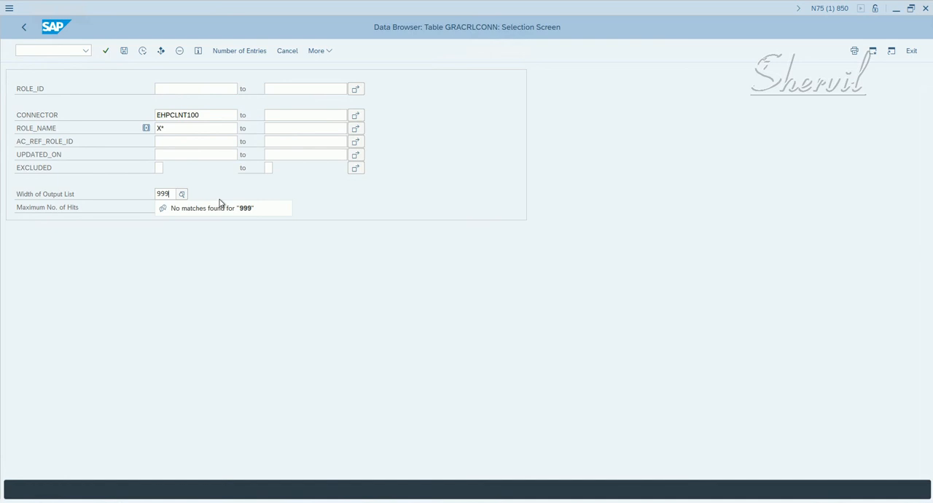
pyautogui.press('Return')
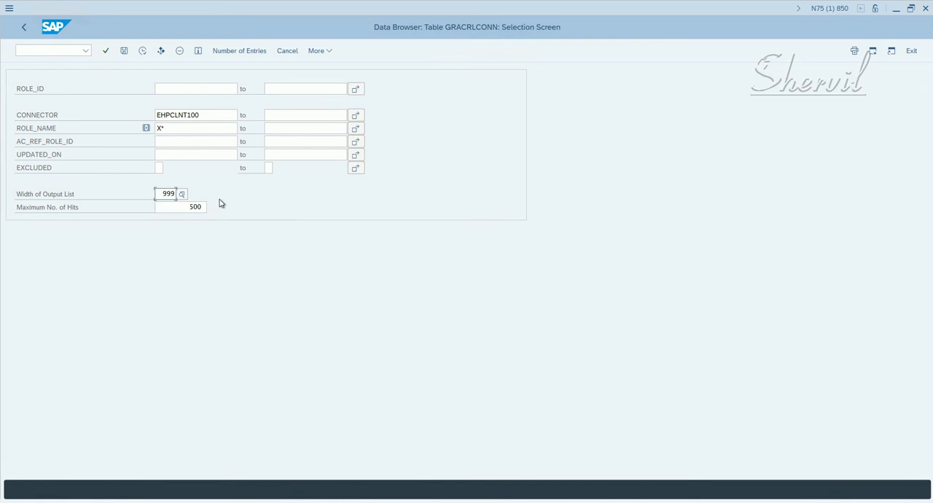
pyautogui.click(141, 50)
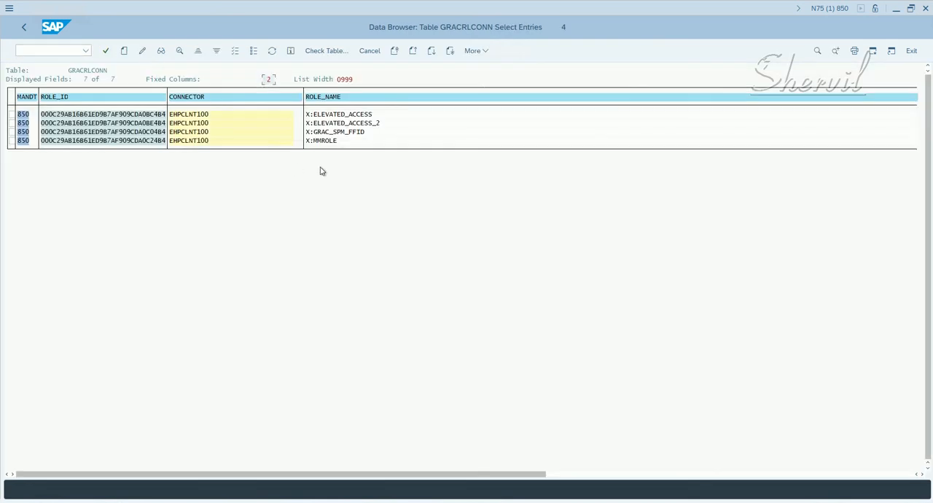
# - Check the synchronized role names and their connector in the GRACRLCONN entries, and return to the selection screen
pyautogui.click(327, 115)
pyautogui.click(335, 132)
pyautogui.click(336, 122)
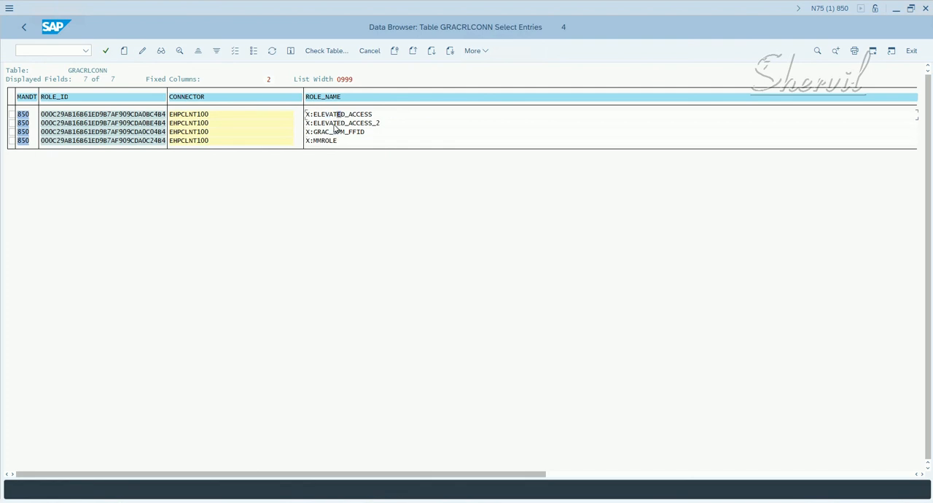
pyautogui.click(217, 114)
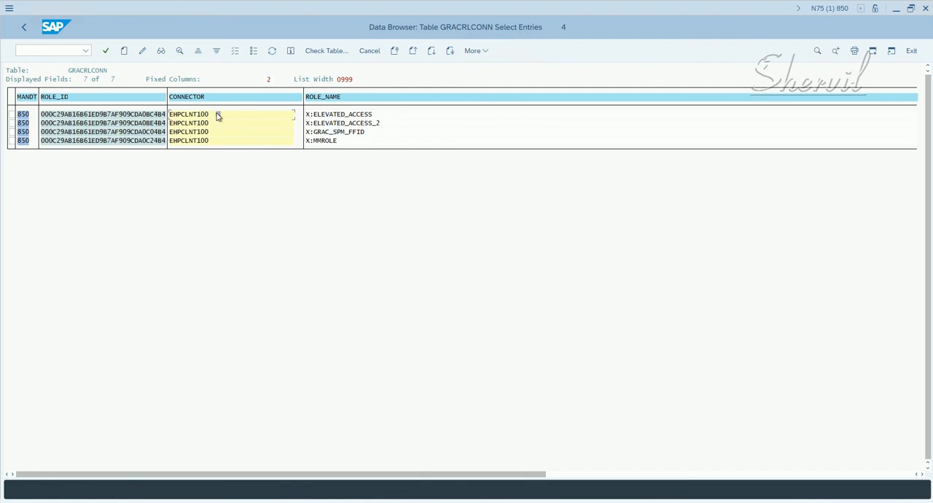
pyautogui.click(329, 114)
pyautogui.click(195, 115)
pyautogui.click(330, 113)
pyautogui.click(23, 27)
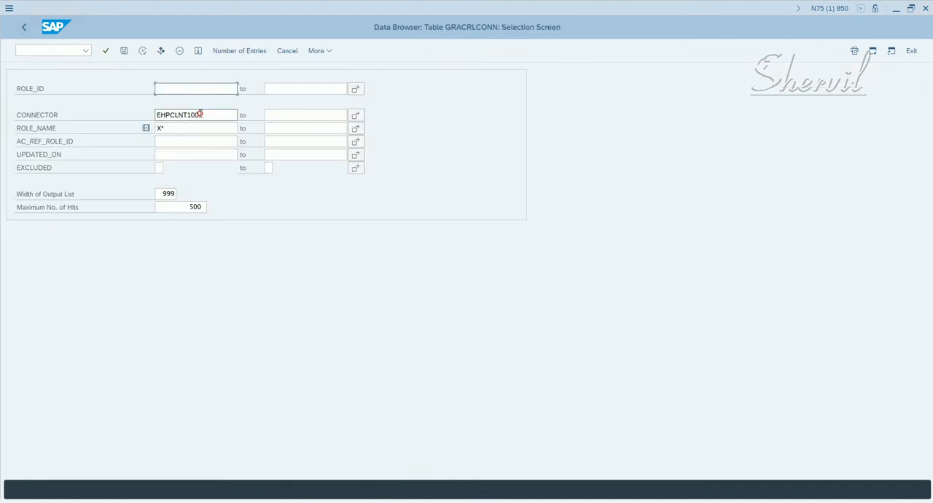
# - Rerun the selection for connector EHPCLNT100 and roles X*, look across the result columns, and return to the selection screen
pyautogui.moveTo(201, 114); pyautogui.dragTo(155, 115)
pyautogui.press('Tab')
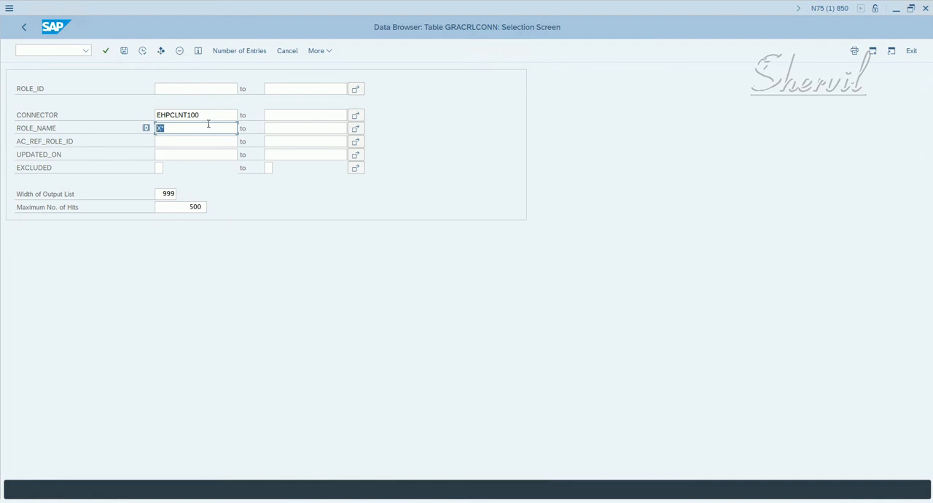
pyautogui.click(142, 50)
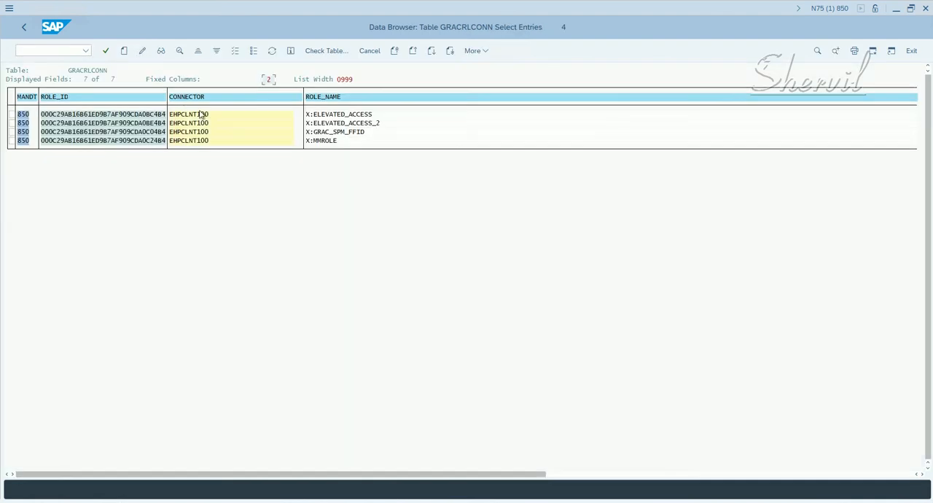
pyautogui.click(557, 475)
pyautogui.moveTo(542, 475); pyautogui.dragTo(2, 474)
pyautogui.click(25, 28)
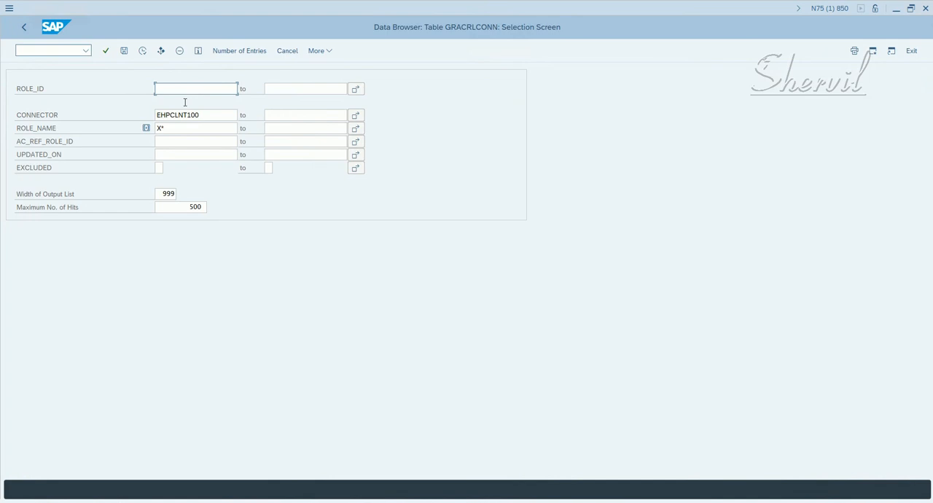
# - Return to the Data Browser's initial screen and open the selection screen of table GRACUSER
pyautogui.click(25, 28)
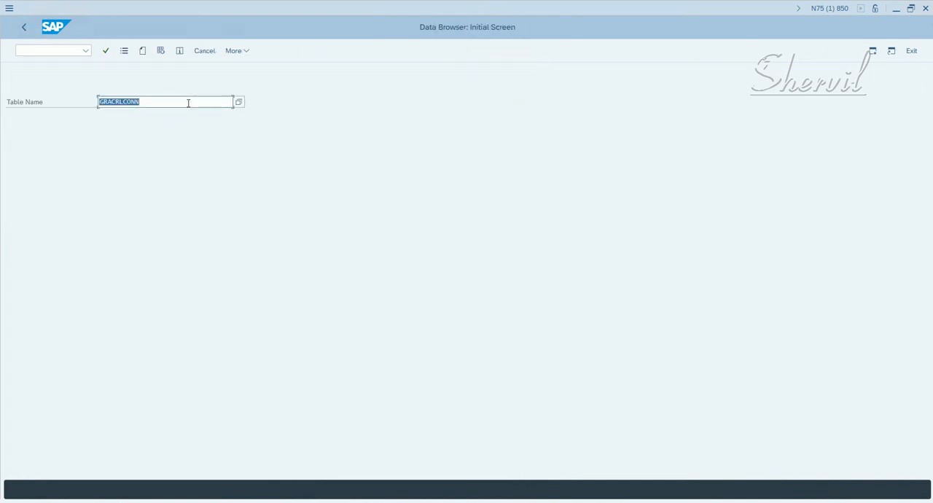
pyautogui.write('gracuser')
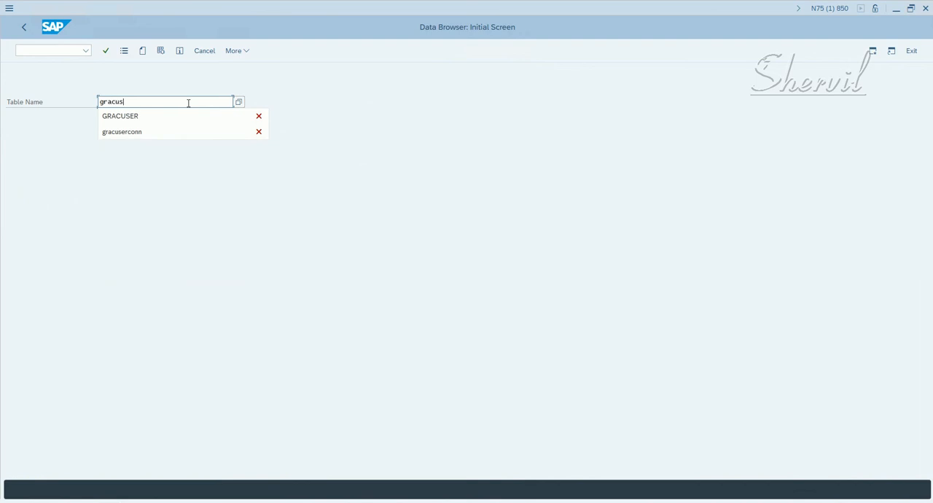
pyautogui.press('Return')
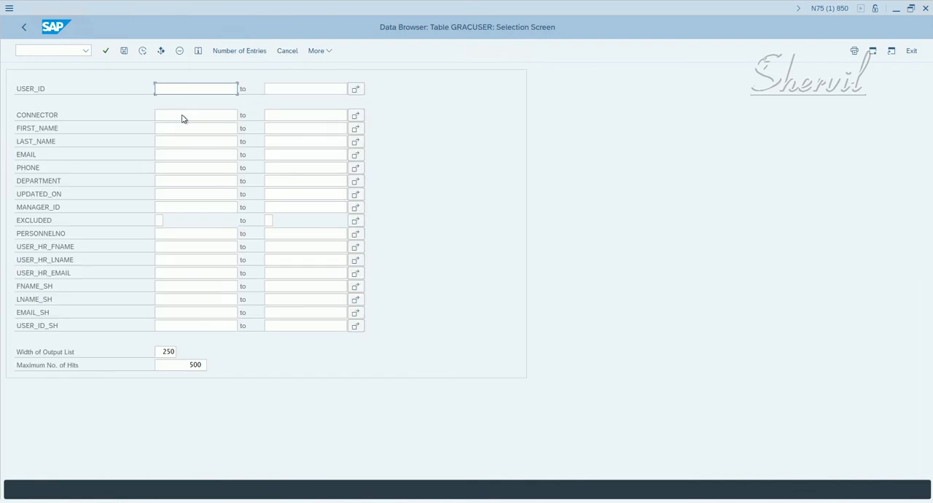
# - List the GRACUSER entries for connector EHPCLNT100 with user IDs matching EAM*
pyautogui.click(183, 114)
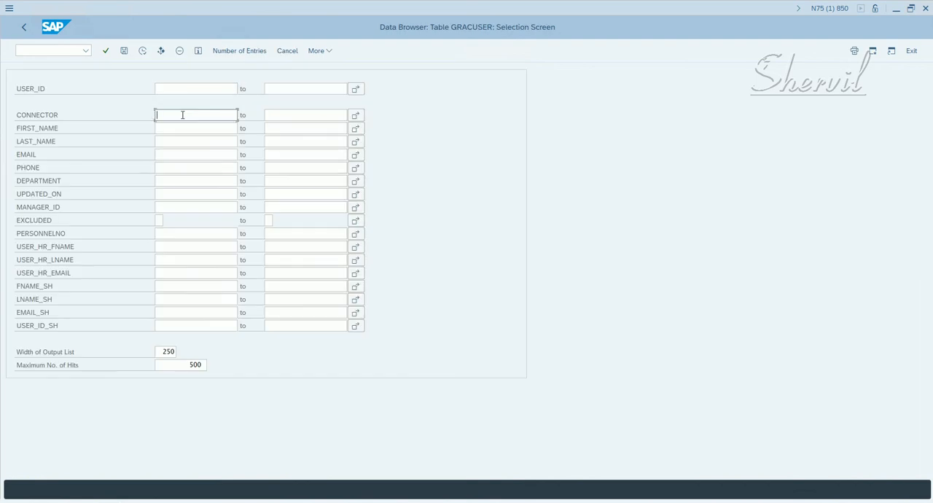
pyautogui.press('Down')
pyautogui.press('Down')
pyautogui.press('Return')
pyautogui.click(203, 88)
pyautogui.write('E')
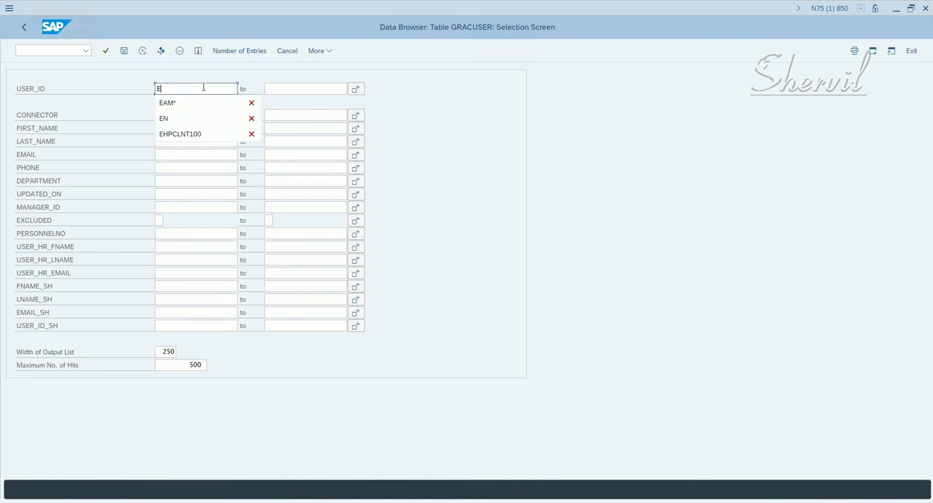
pyautogui.press('Down')
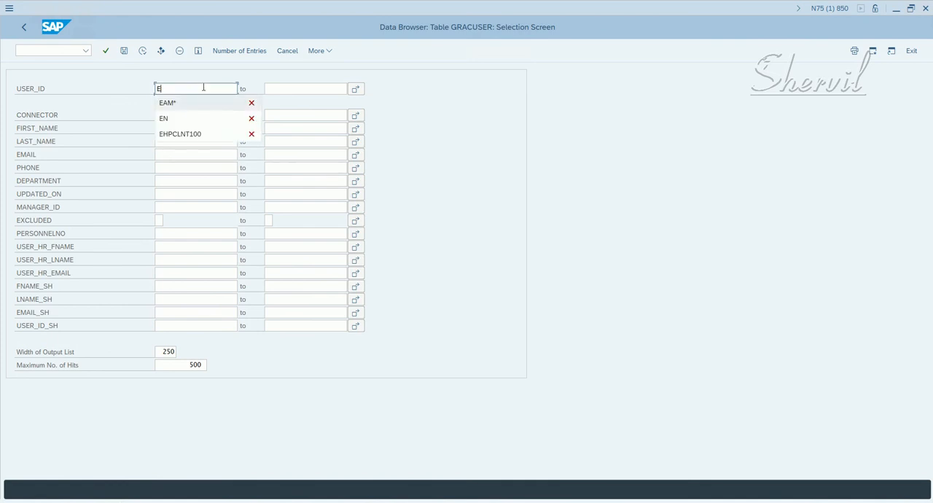
pyautogui.press('Return')
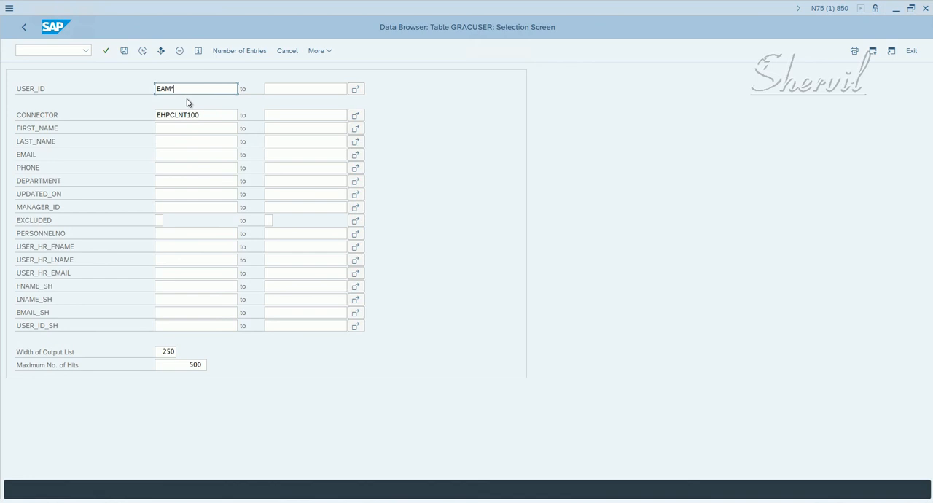
pyautogui.click(143, 51)
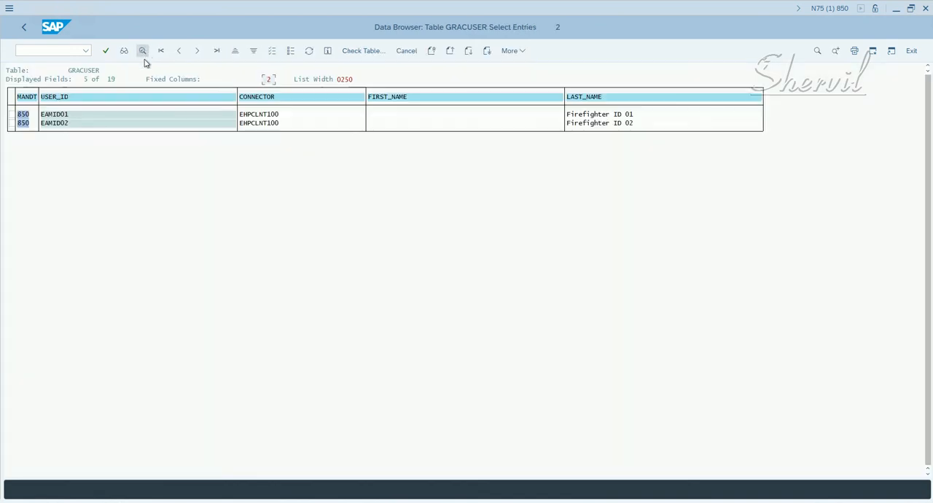
# - Check the synchronized firefighter IDs and their last names in GRACUSER, and return to the Data Browser's initial screen
pyautogui.click(70, 119)
pyautogui.click(71, 124)
pyautogui.click(574, 123)
pyautogui.click(21, 29)
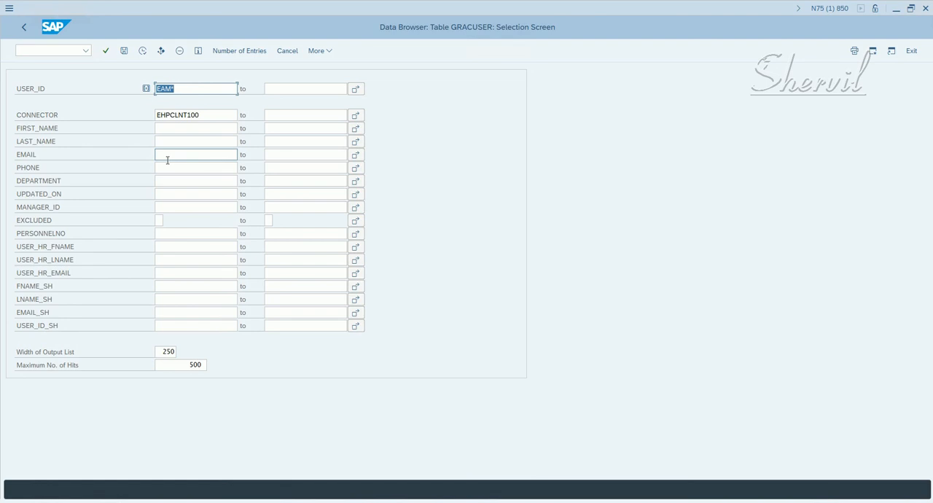
pyautogui.click(24, 27)
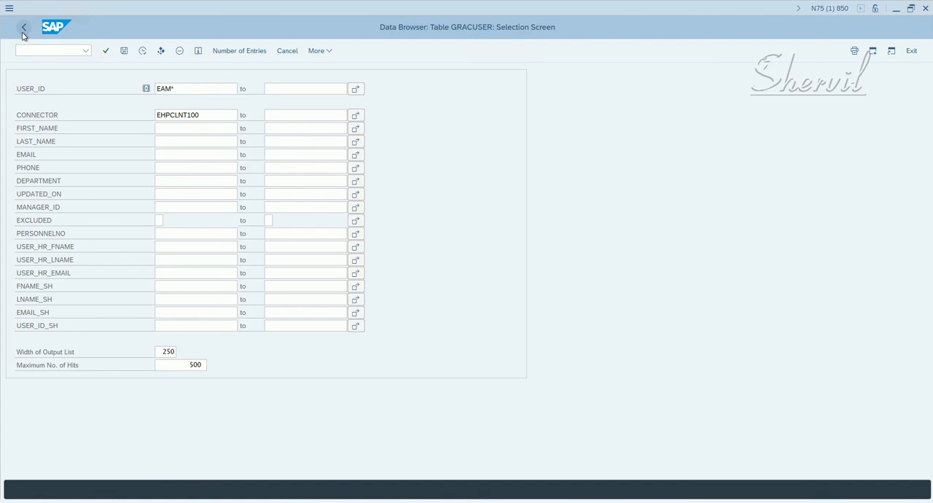
pyautogui.click(24, 27)
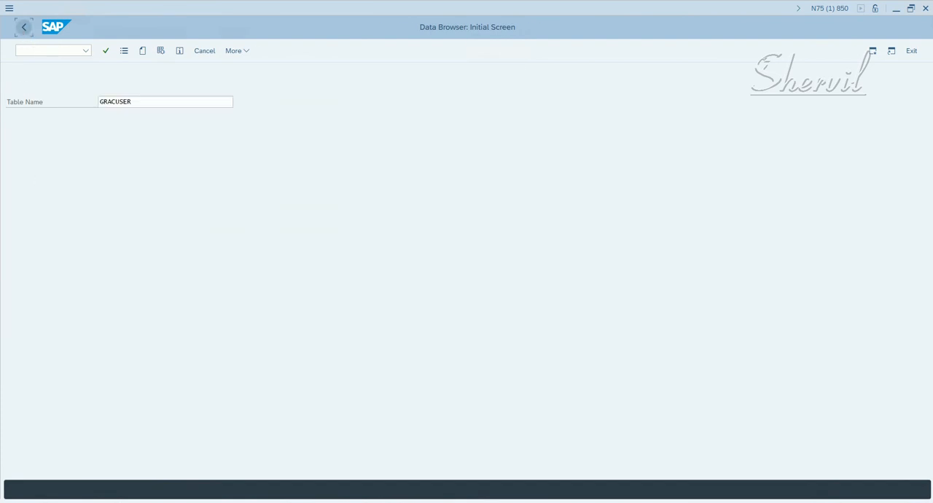
# - Switch to the Notepad notes and review the GRAC_REP_OBJ_SYNC entry under Sync Jobs
pyautogui.click(151, 502)
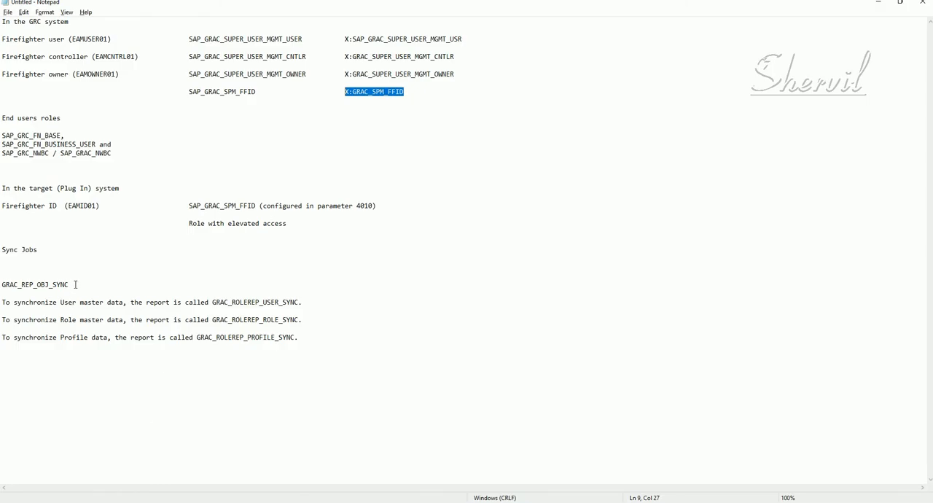
pyautogui.moveTo(73, 285); pyautogui.dragTo(1, 284)
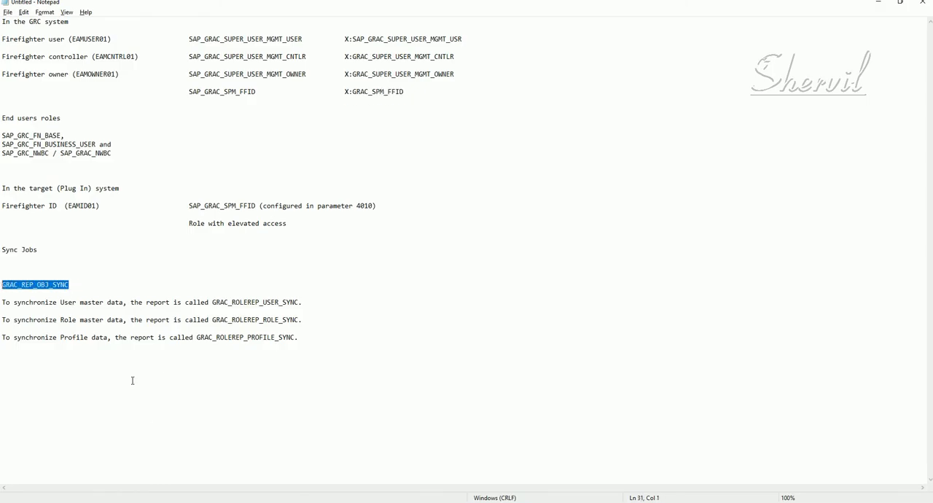
pyautogui.click(39, 289)
pyautogui.moveTo(74, 287); pyautogui.dragTo(18, 288)
pyautogui.click(4, 290)
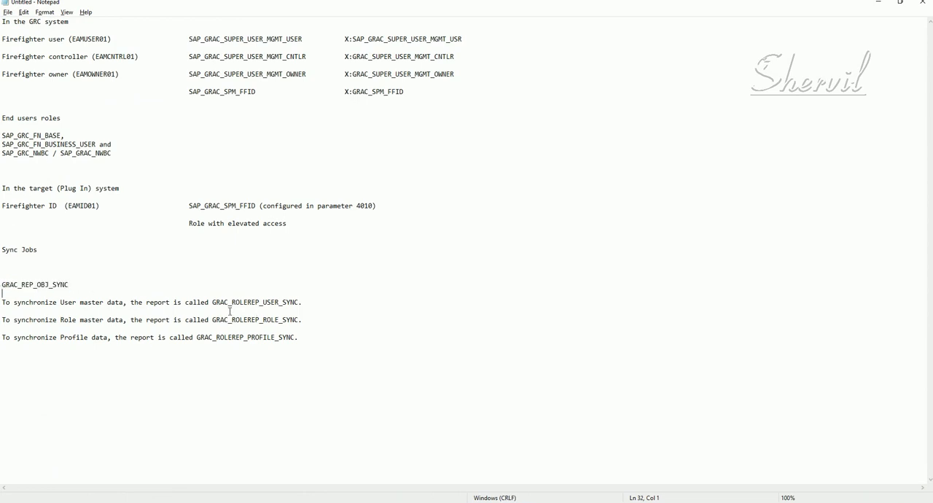
# - Review the user, role and profile sync report names in the notes and compare them with GRAC_REP_OBJ_SYNC
pyautogui.moveTo(209, 303); pyautogui.dragTo(294, 303)
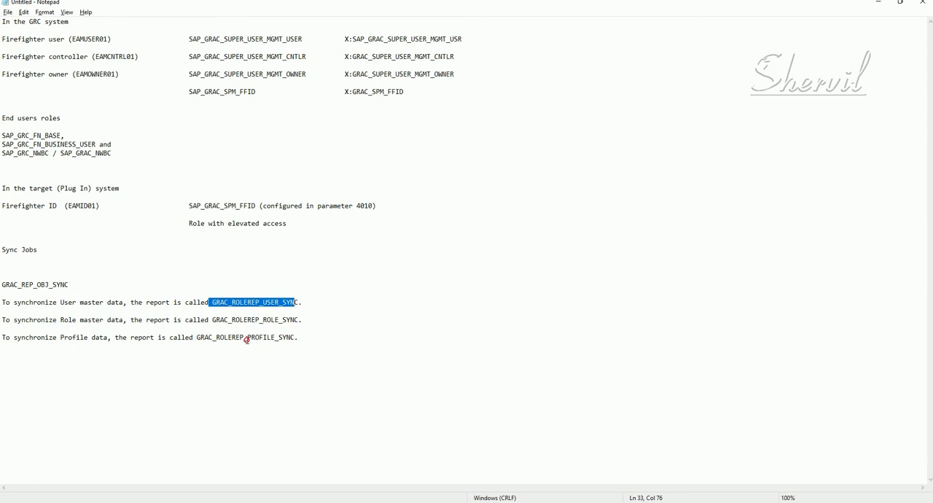
pyautogui.moveTo(291, 338); pyautogui.dragTo(224, 338)
pyautogui.moveTo(298, 320); pyautogui.dragTo(220, 320)
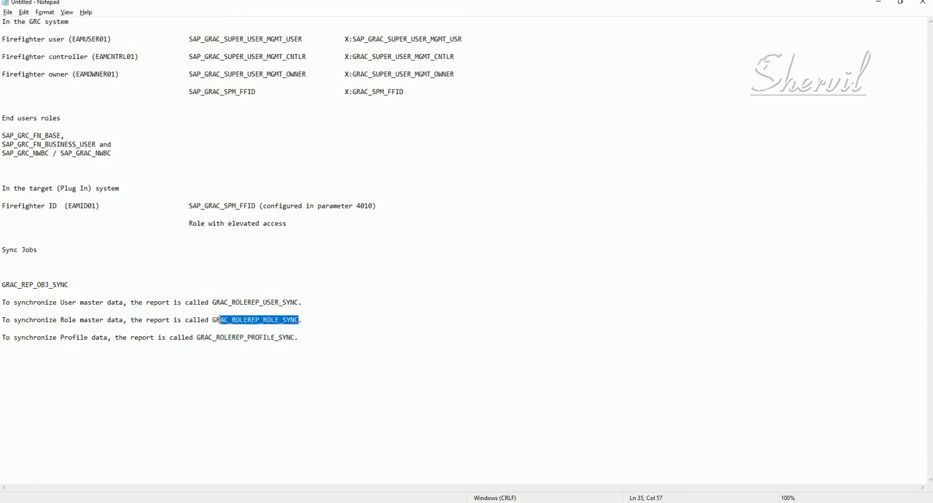
pyautogui.moveTo(296, 303); pyautogui.dragTo(228, 303)
pyautogui.click(288, 342)
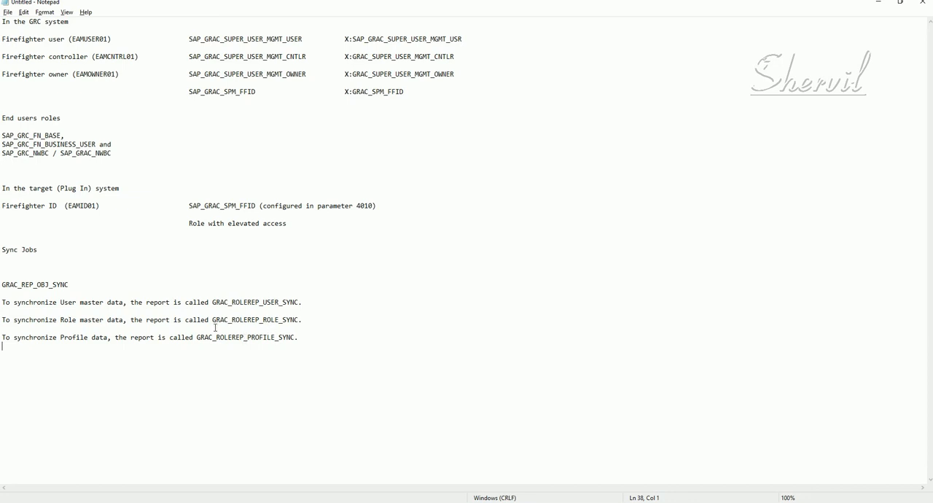
pyautogui.moveTo(67, 283); pyautogui.dragTo(1, 281)
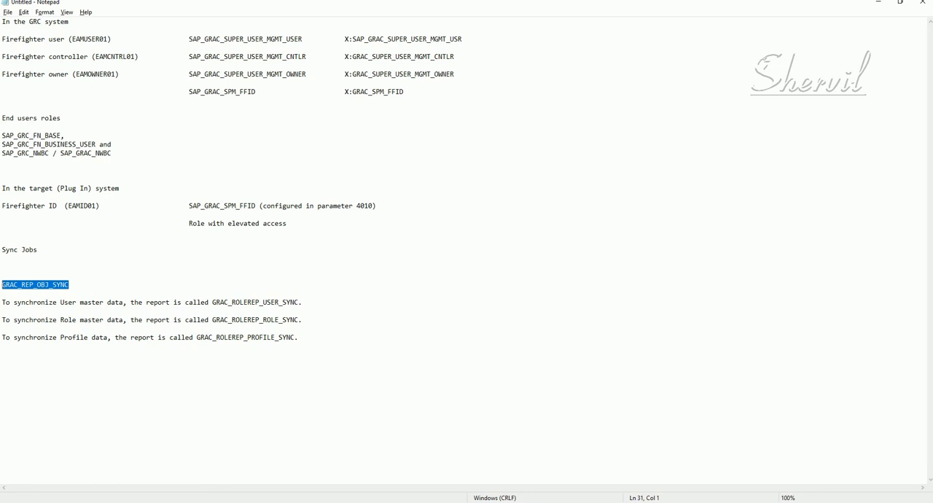
# - Switch to the SAP Easy Access session and open the SAP Reference IMG through transaction SPRO
pyautogui.click(154, 502)
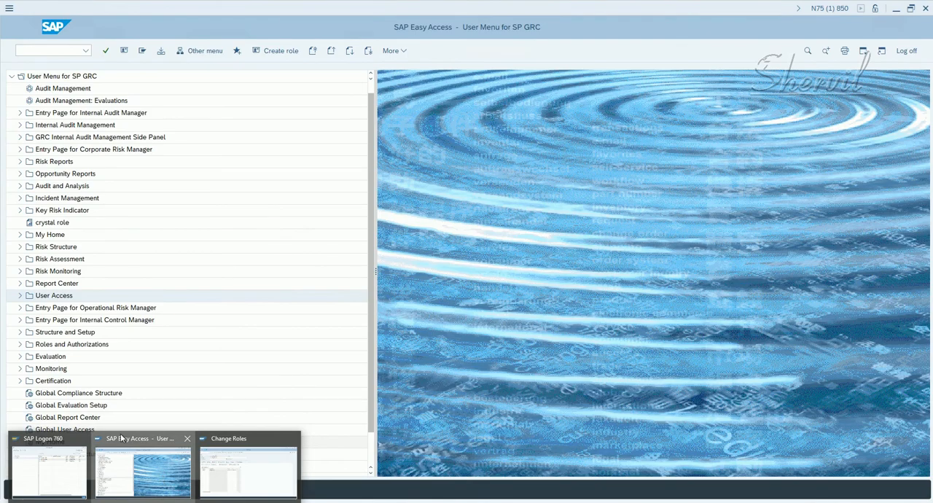
pyautogui.click(122, 438)
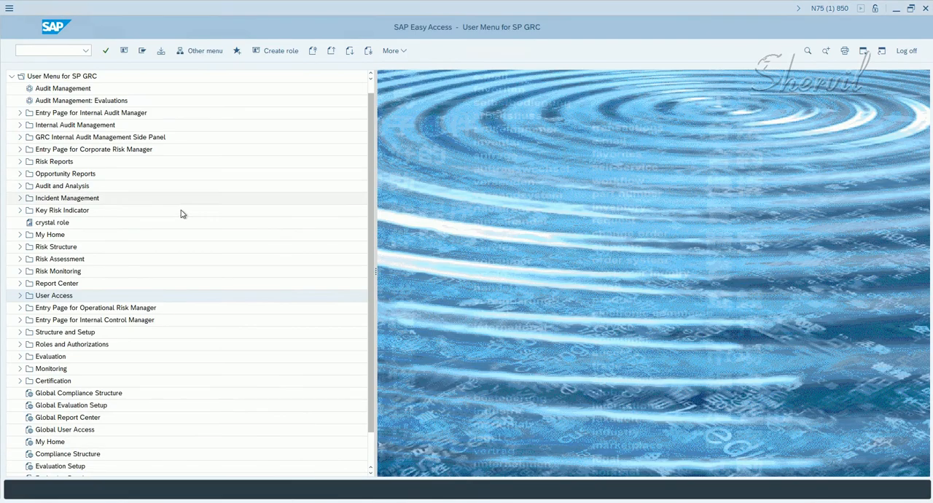
pyautogui.click(49, 49)
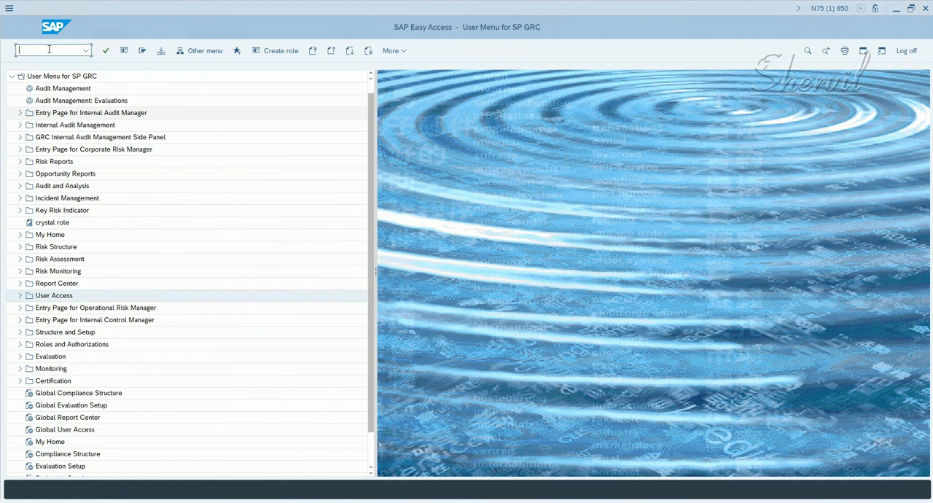
pyautogui.write('spro')
pyautogui.press('Return')
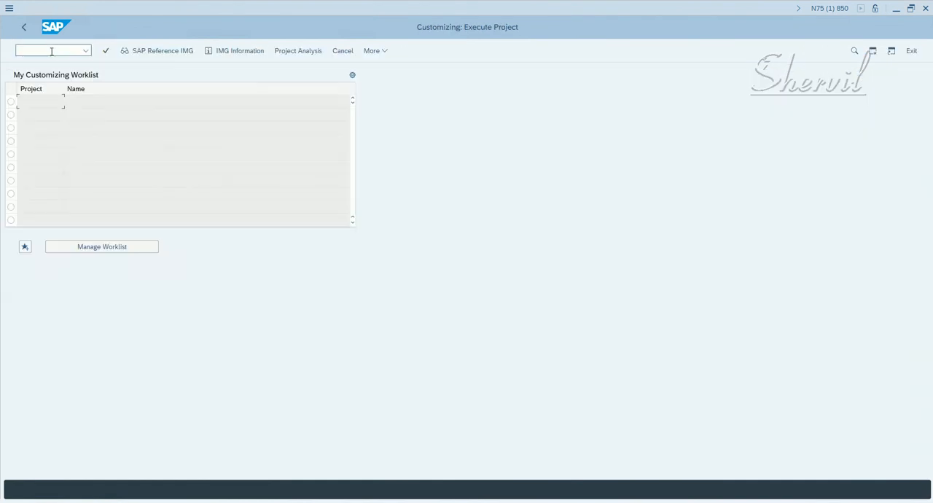
pyautogui.click(148, 52)
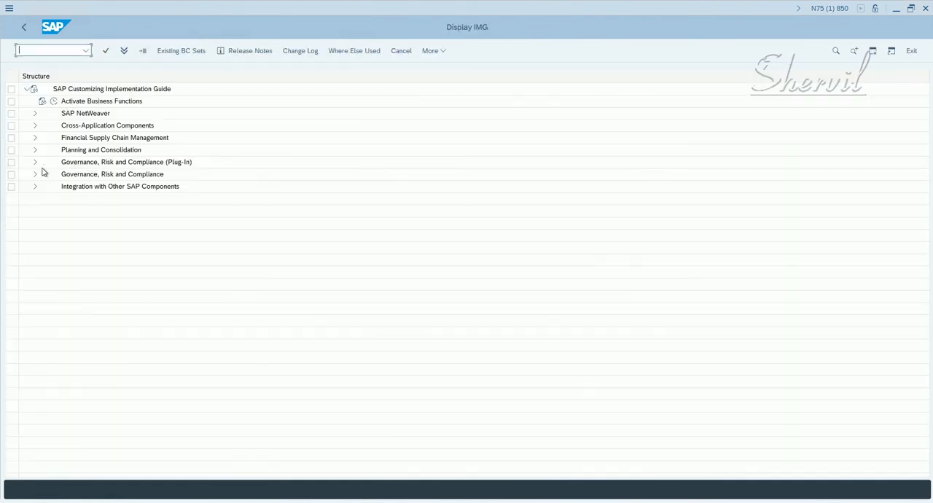
# - Expand Governance, Risk and Compliance, Access Control and Synchronization Jobs in the IMG structure
pyautogui.click(35, 174)
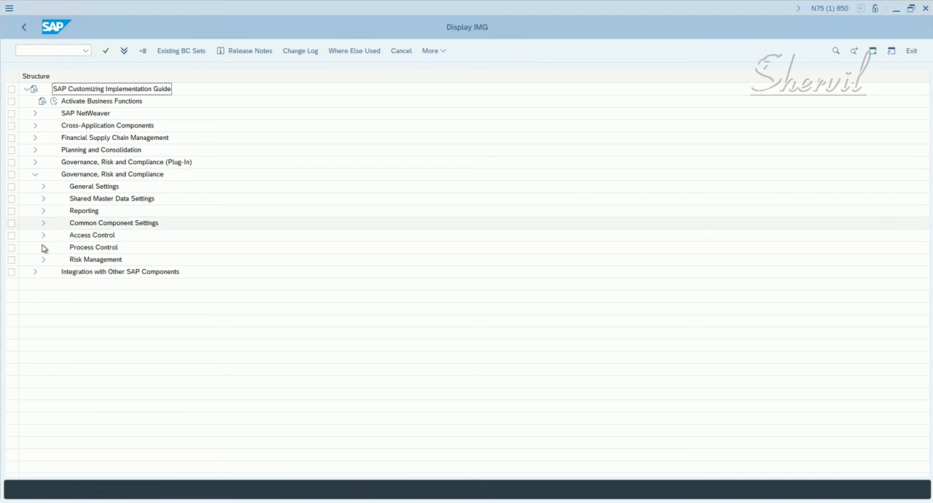
pyautogui.click(43, 236)
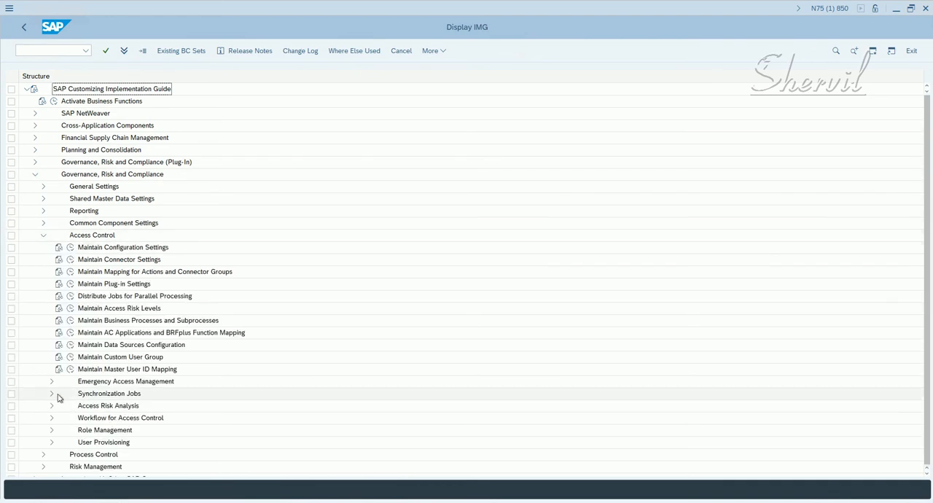
pyautogui.click(51, 394)
pyautogui.scroll(-2, 85, 386)
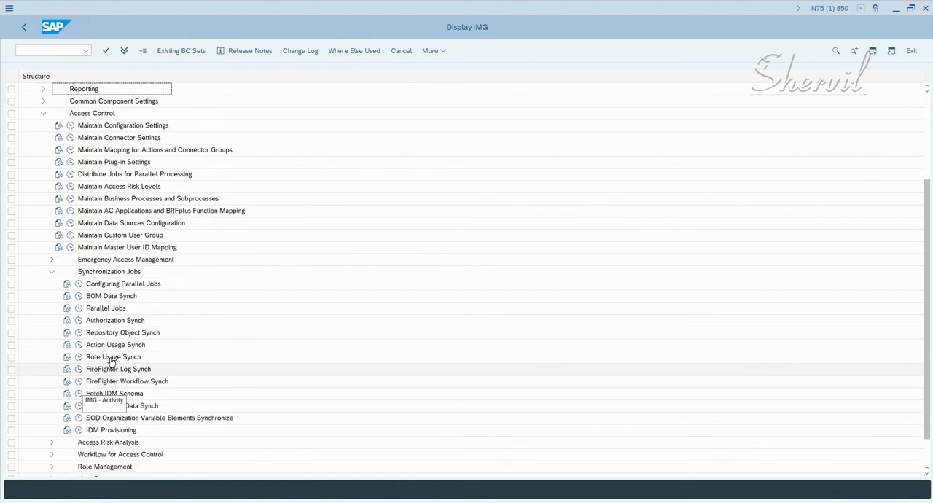
# - Open the Repository Object Synch activity to view its selection screen, and return to the IMG structure
pyautogui.click(107, 322)
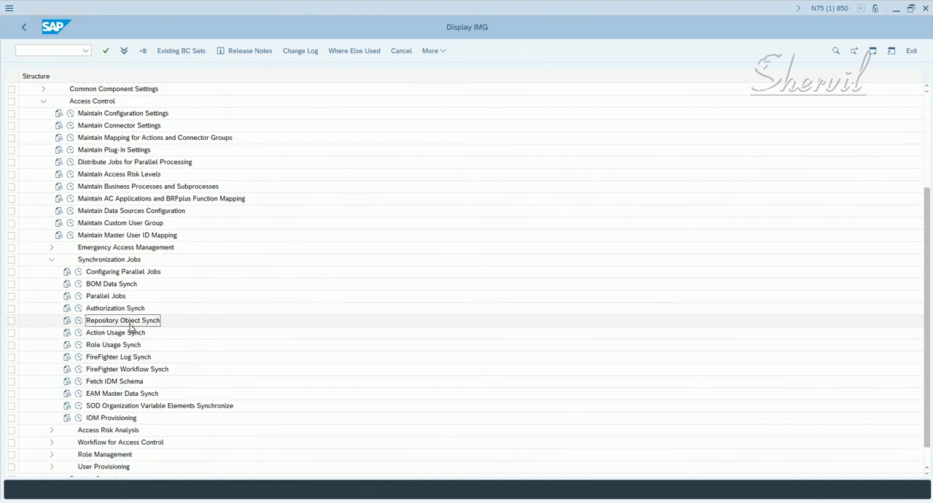
pyautogui.click(79, 322)
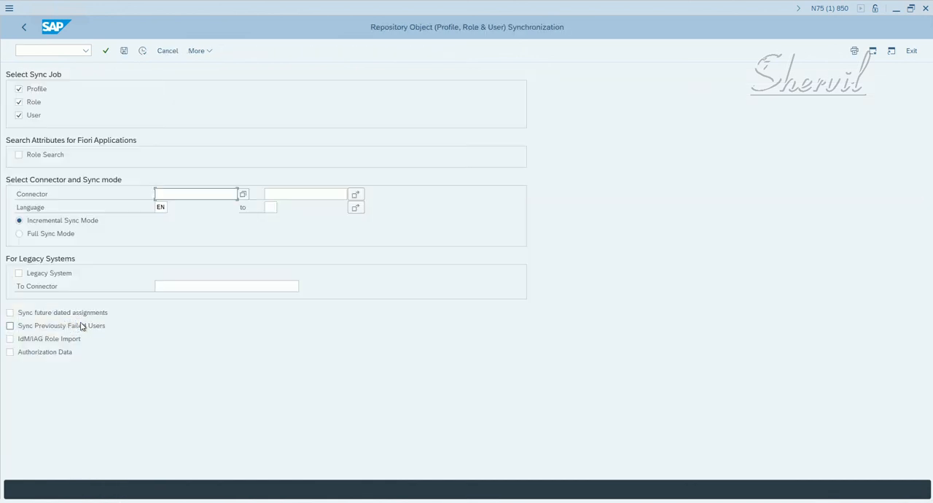
pyautogui.click(24, 27)
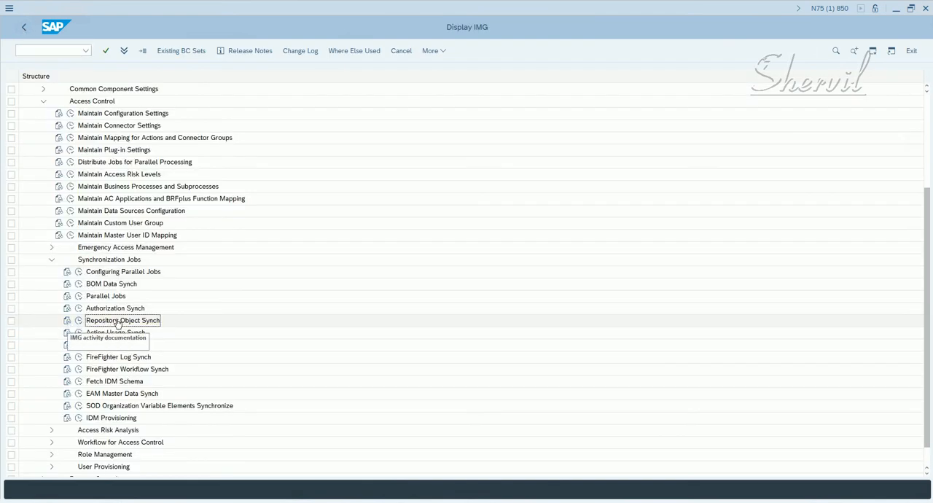
# - Read the IMG documentation for Repository Object Synch, including its sync options, activities and results, and close it
pyautogui.click(67, 321)
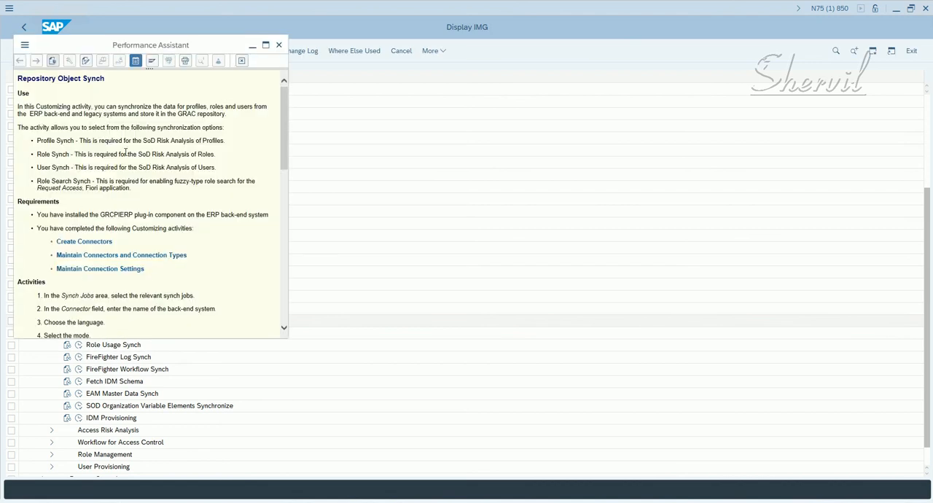
pyautogui.scroll(-3, 127, 151)
pyautogui.scroll(-10, 132, 151)
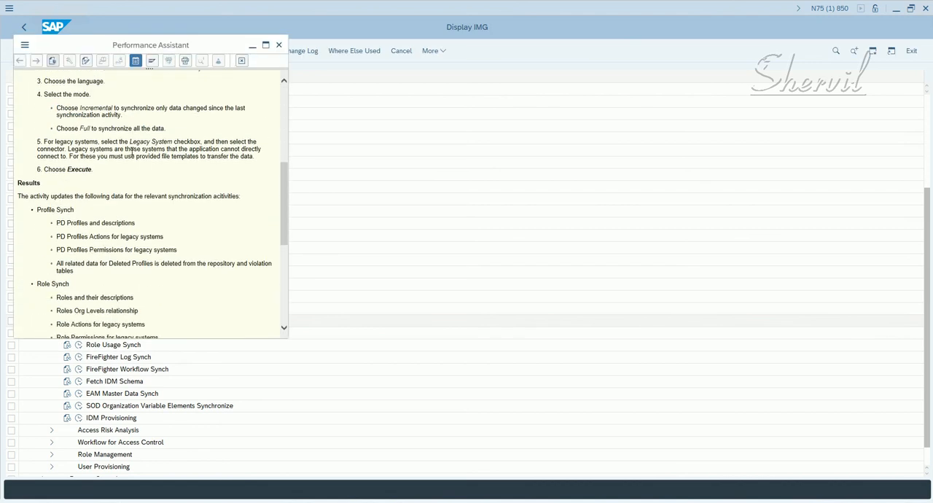
pyautogui.scroll(-5, 132, 151)
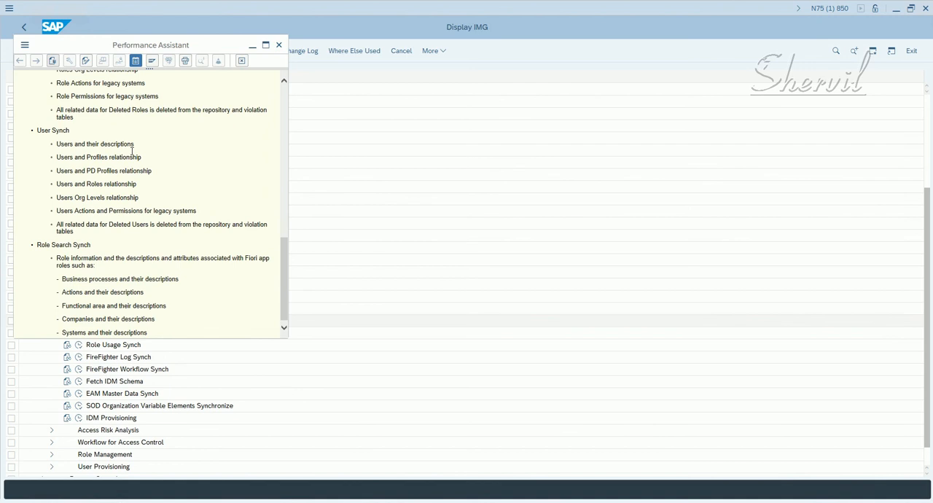
pyautogui.scroll(20, 133, 182)
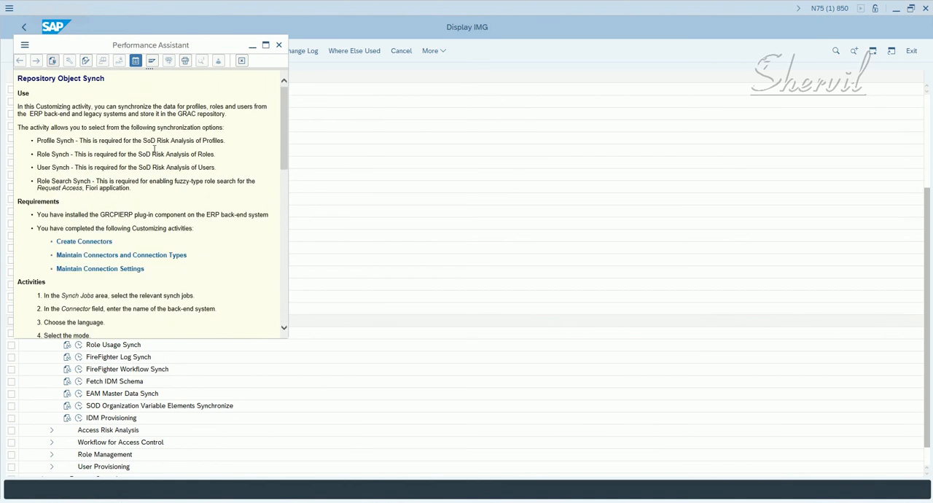
pyautogui.click(279, 46)
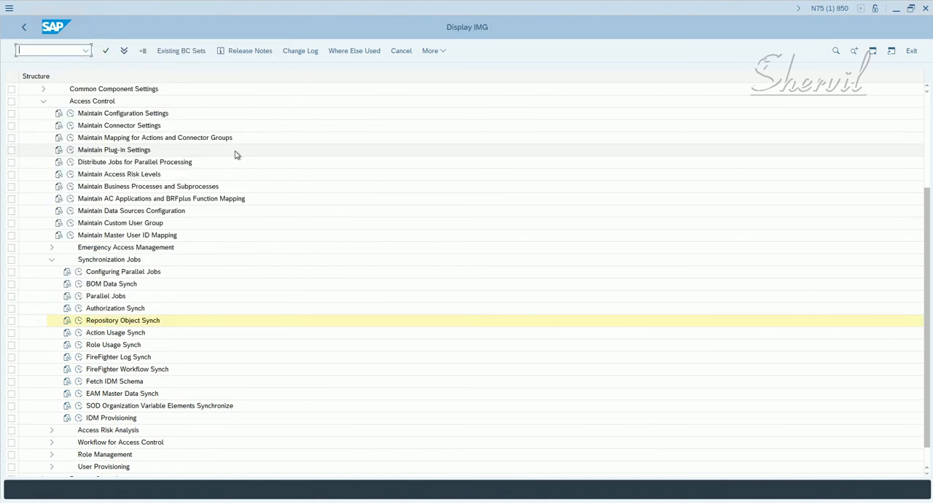